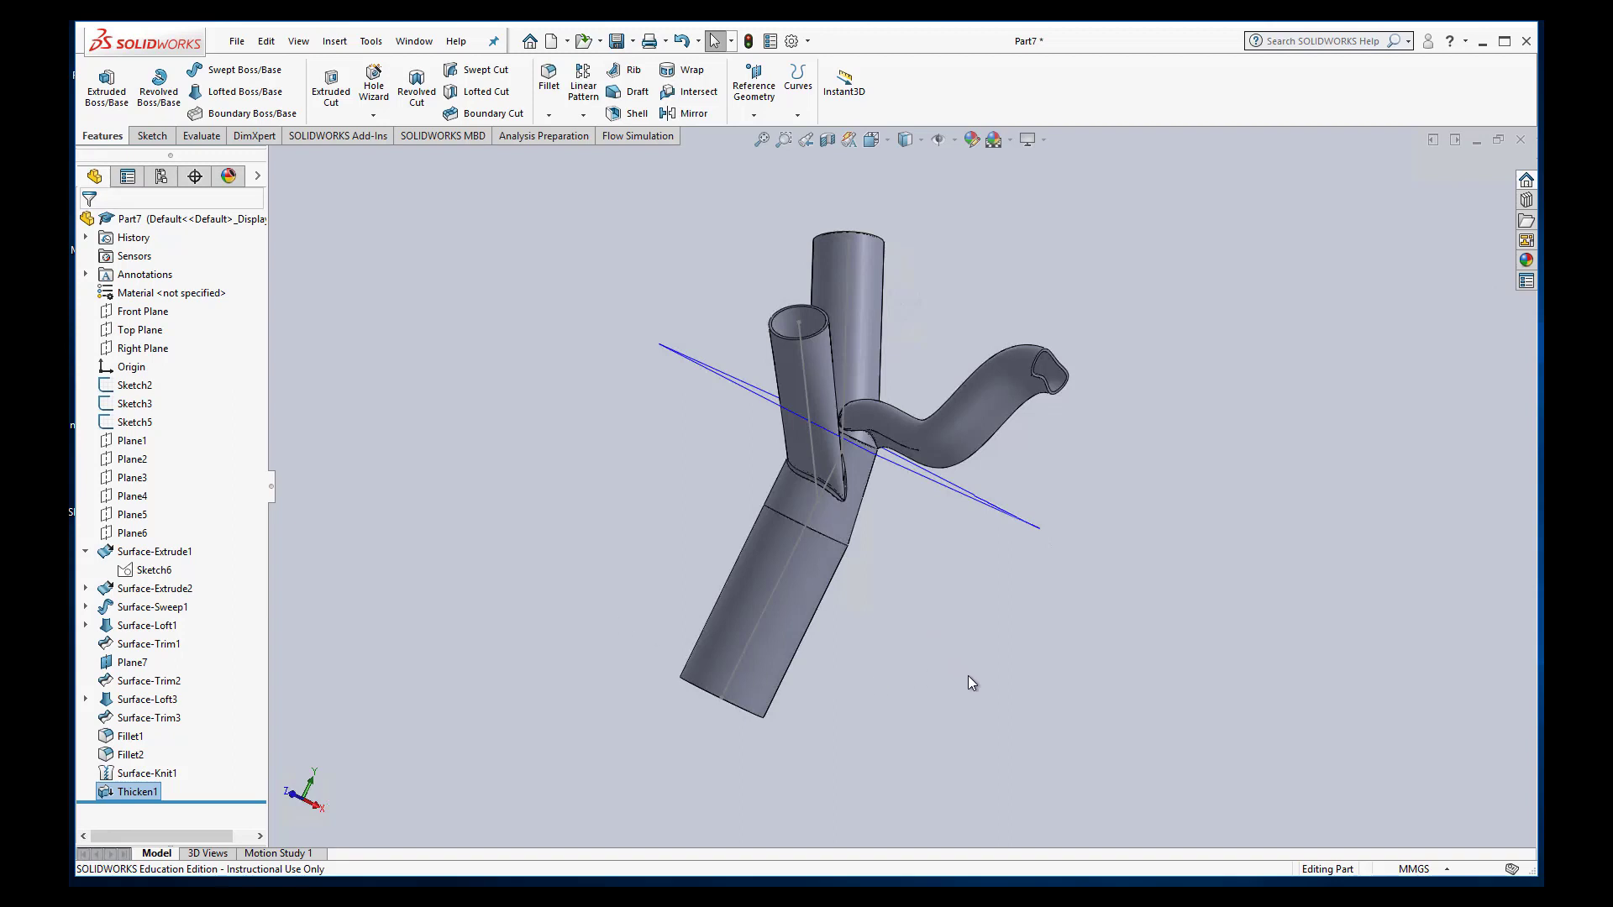
- Expand Surface-Loft3, Surface-Loft1, Surface-Sweep1 and Surface-Extrude2 to reveal their sketches
middle_click_drag(905, 626, 763, 581)
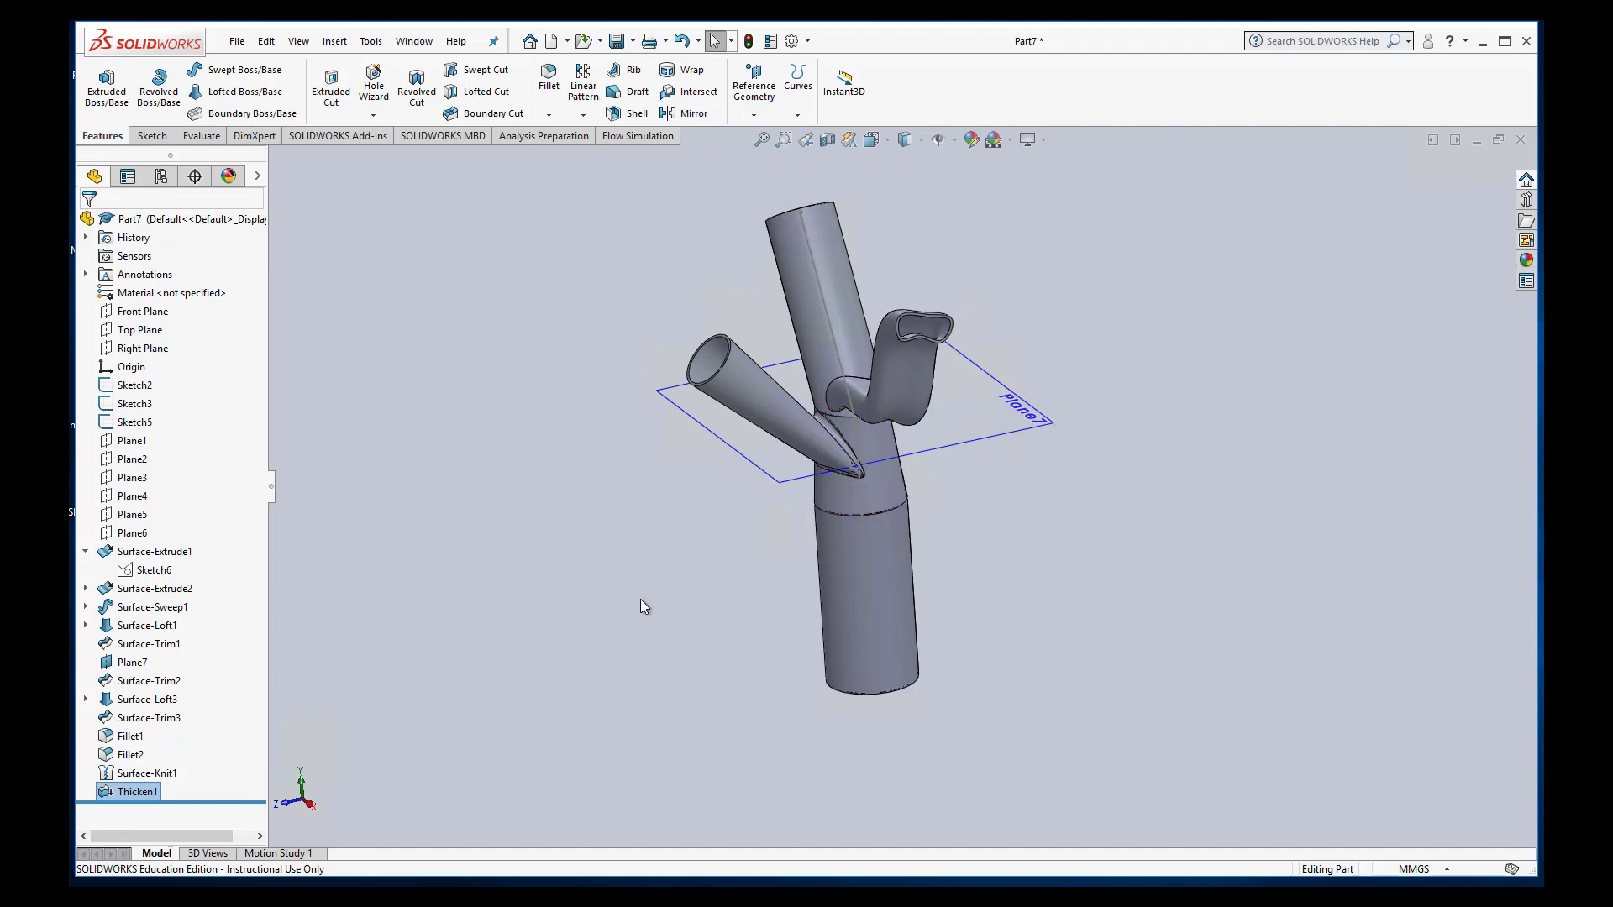
right_click(135, 670)
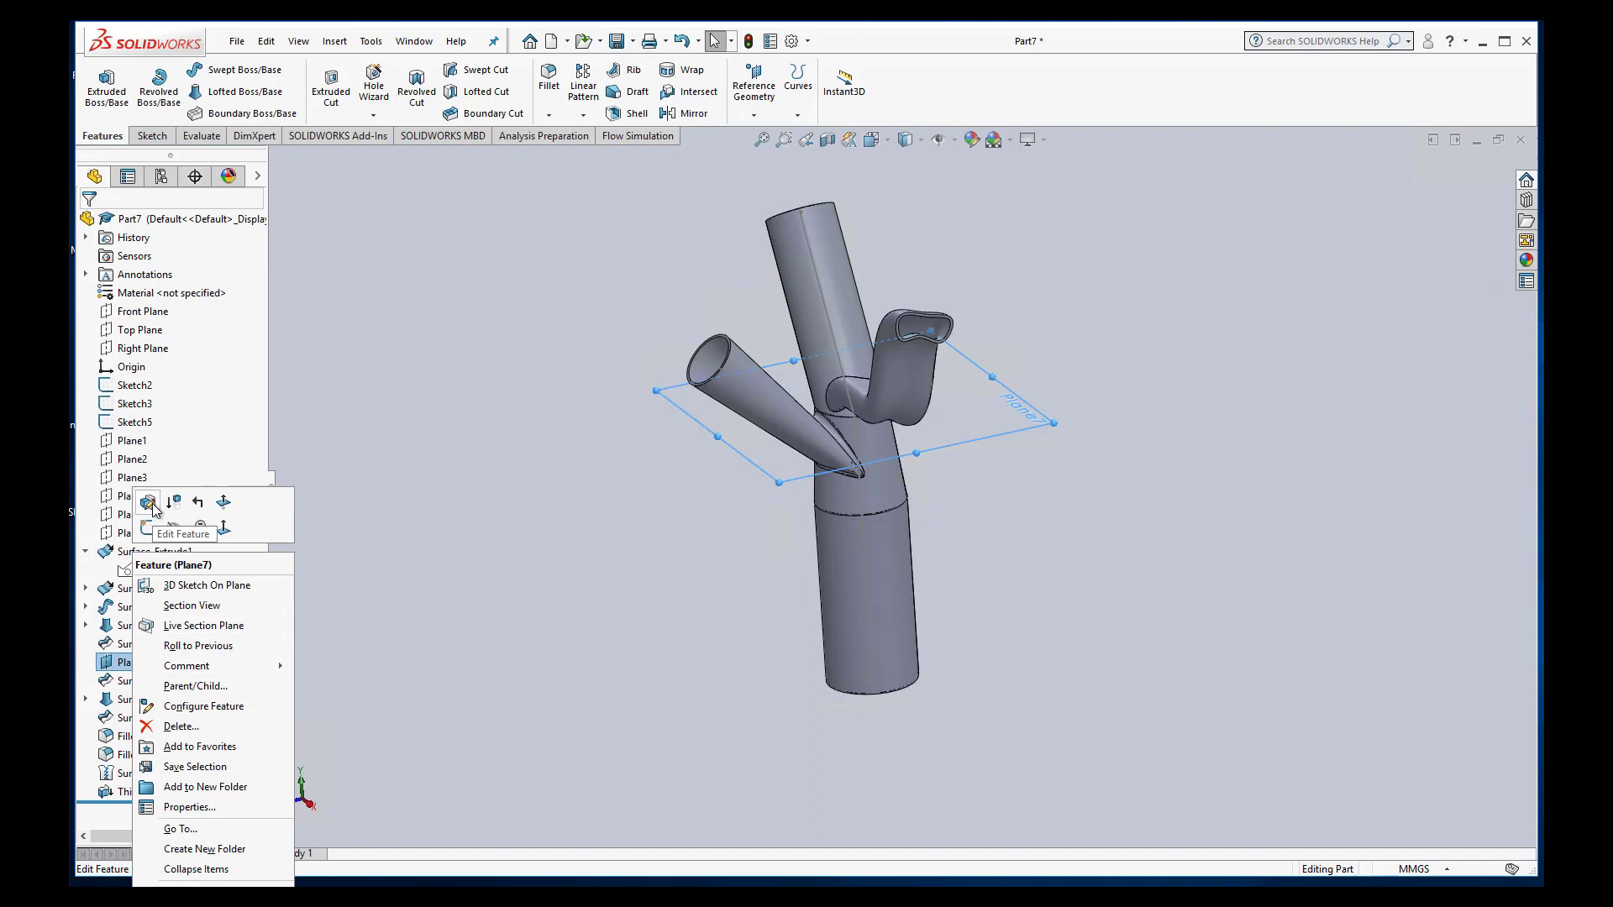
left_click(476, 555)
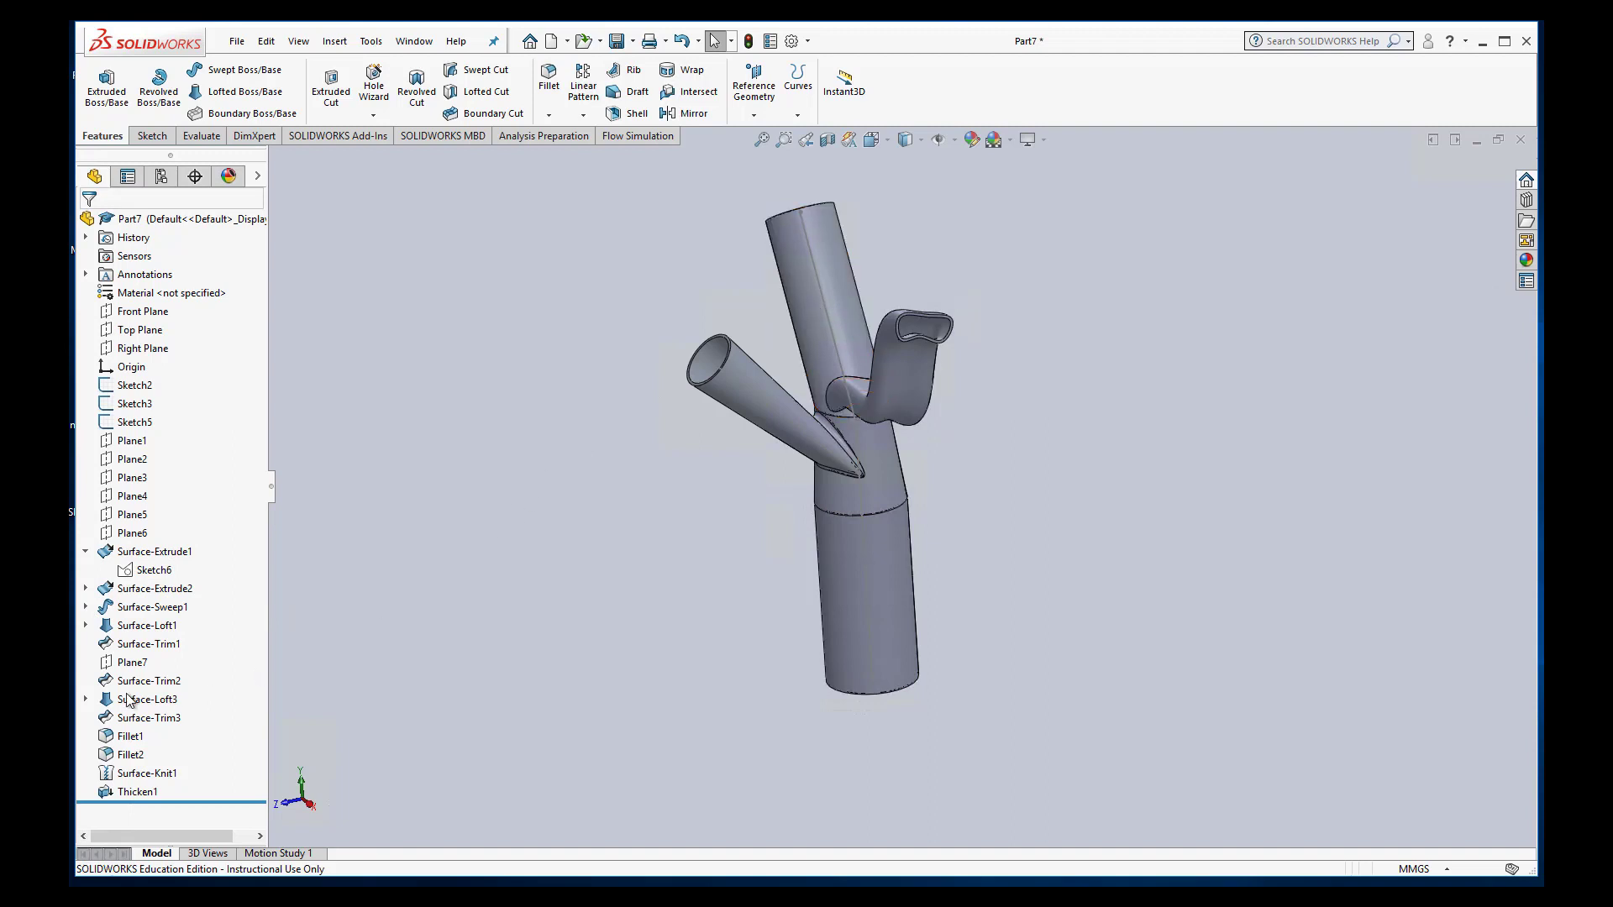
left_click(86, 700)
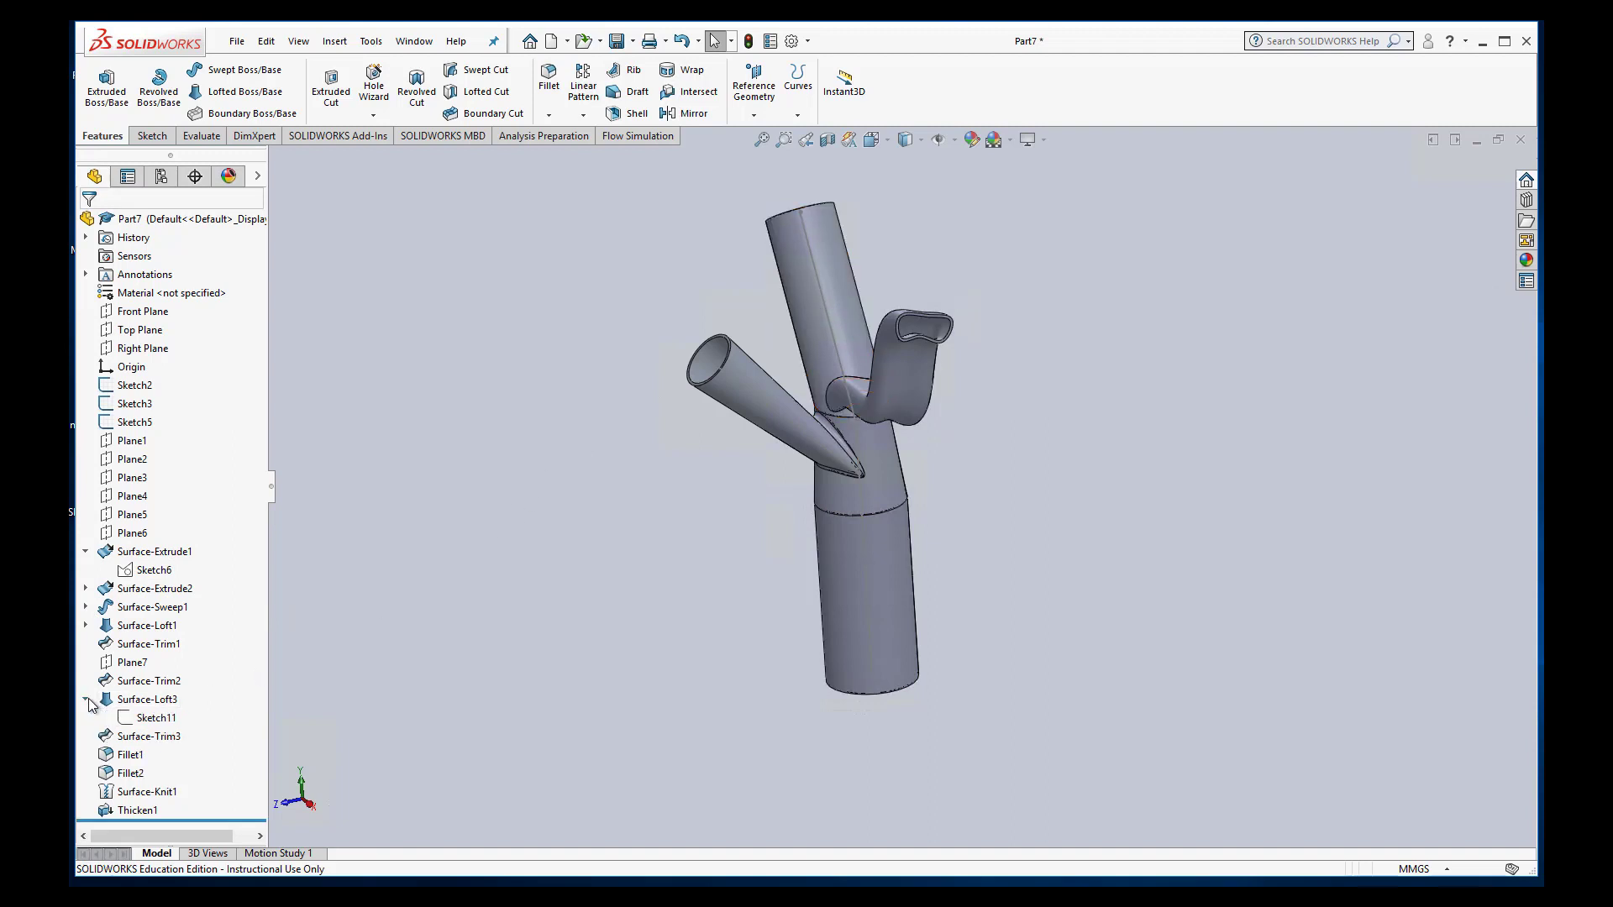
left_click(86, 626)
left_click(86, 607)
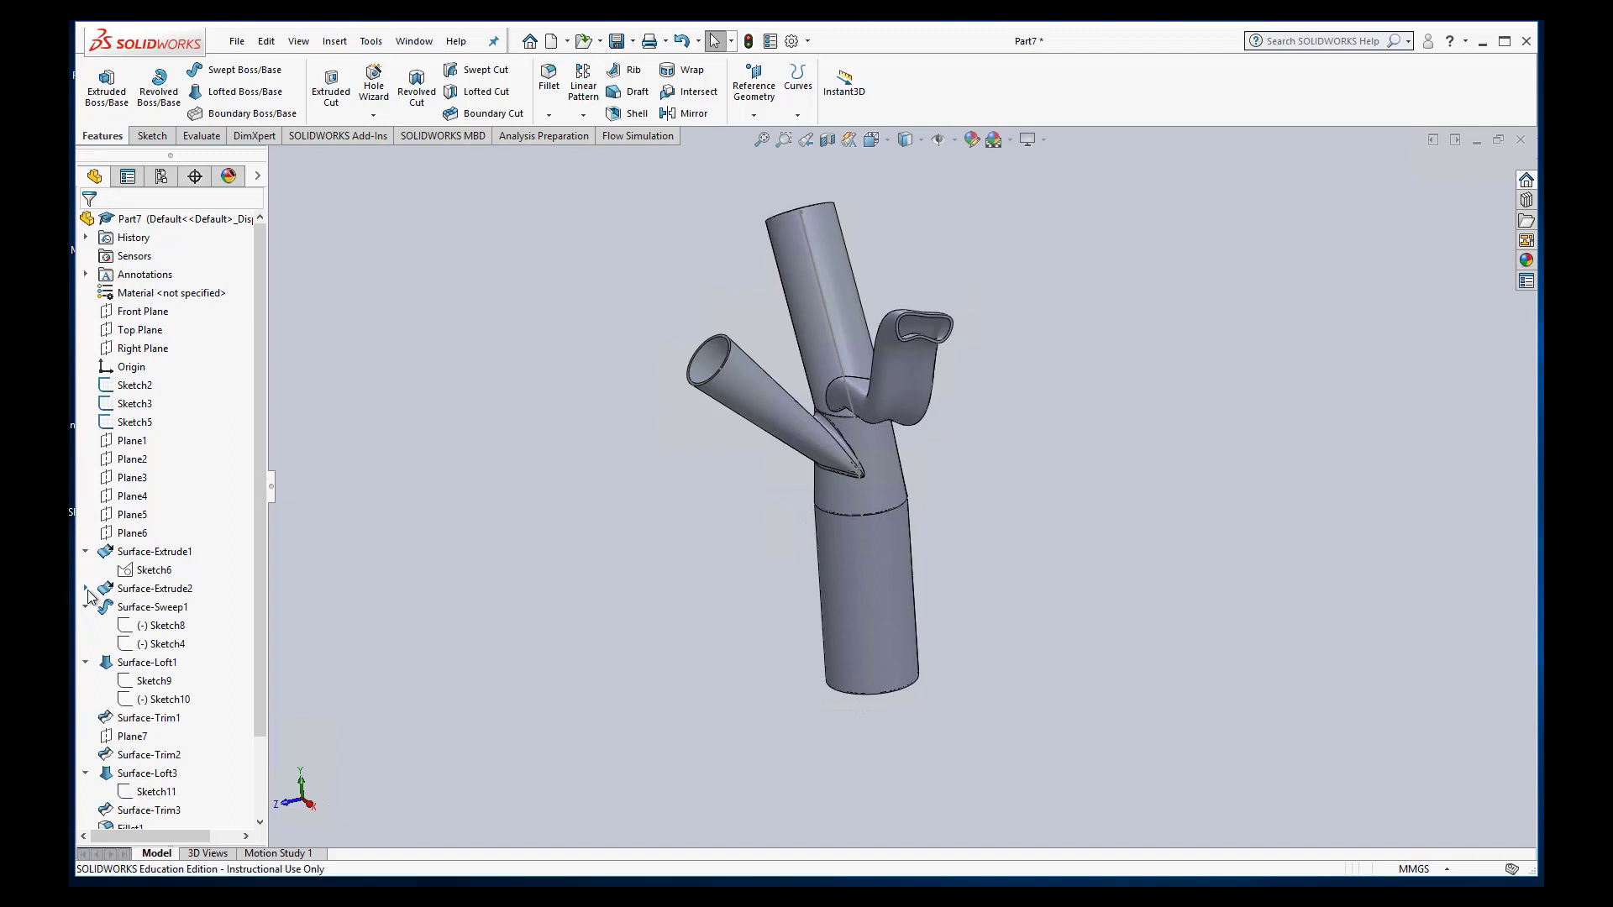
left_click(85, 588)
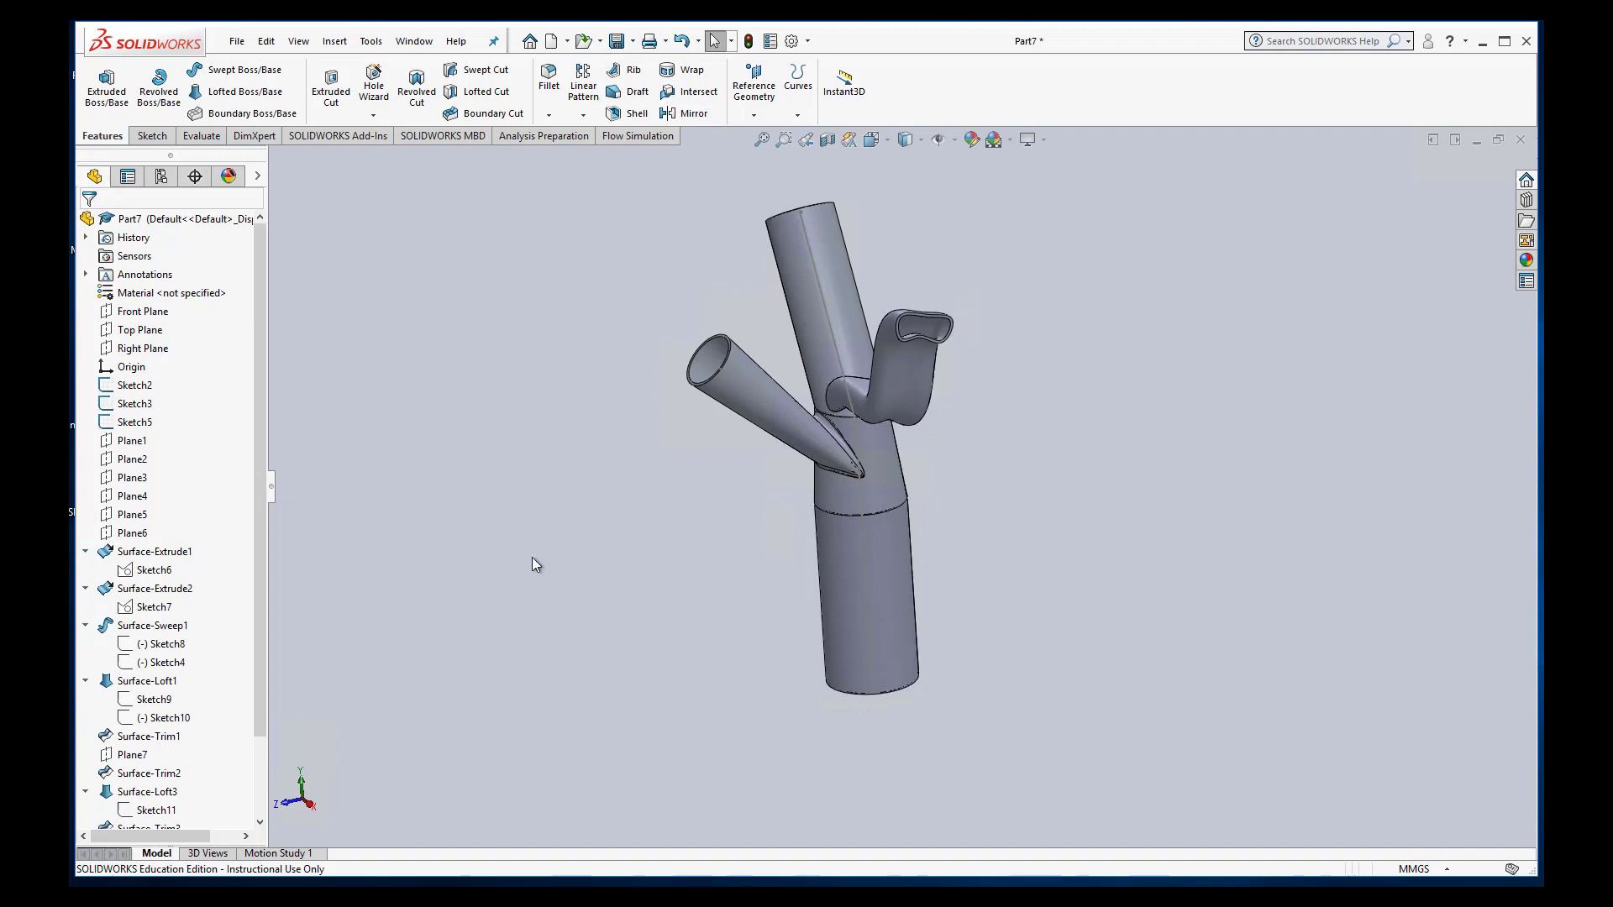
scroll(622, 565, "up", 3)
scroll(168, 420, "down", 2)
- Hide Sketch2, Sketch3 and Sketch5 in the model
right_click(135, 293)
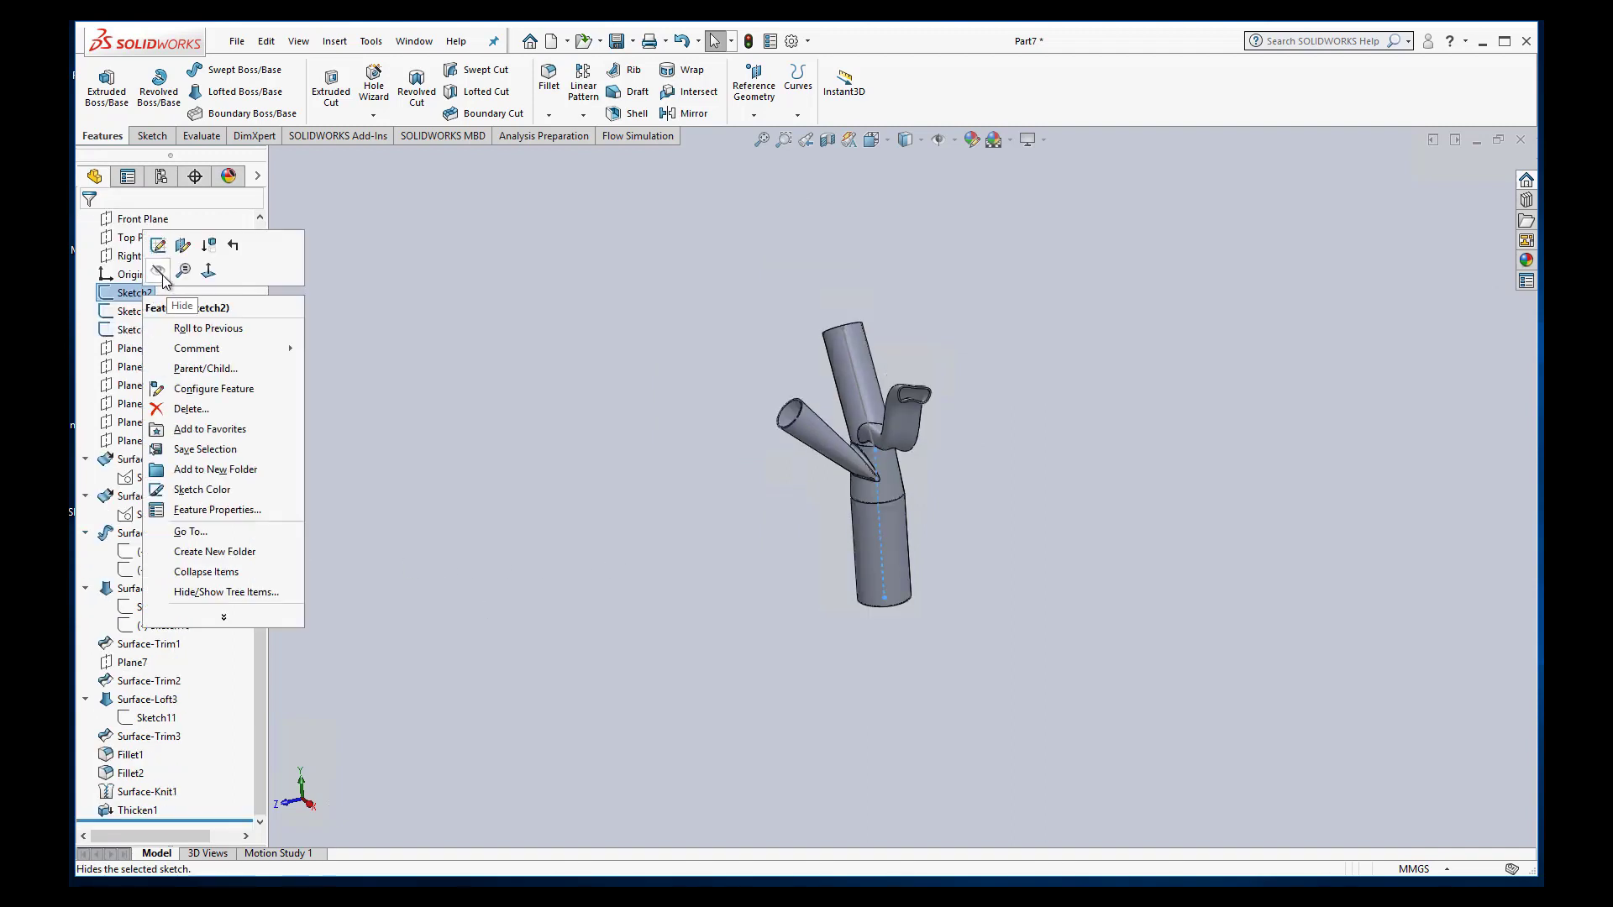
key("Escape")
left_click(134, 312)
right_click(156, 316)
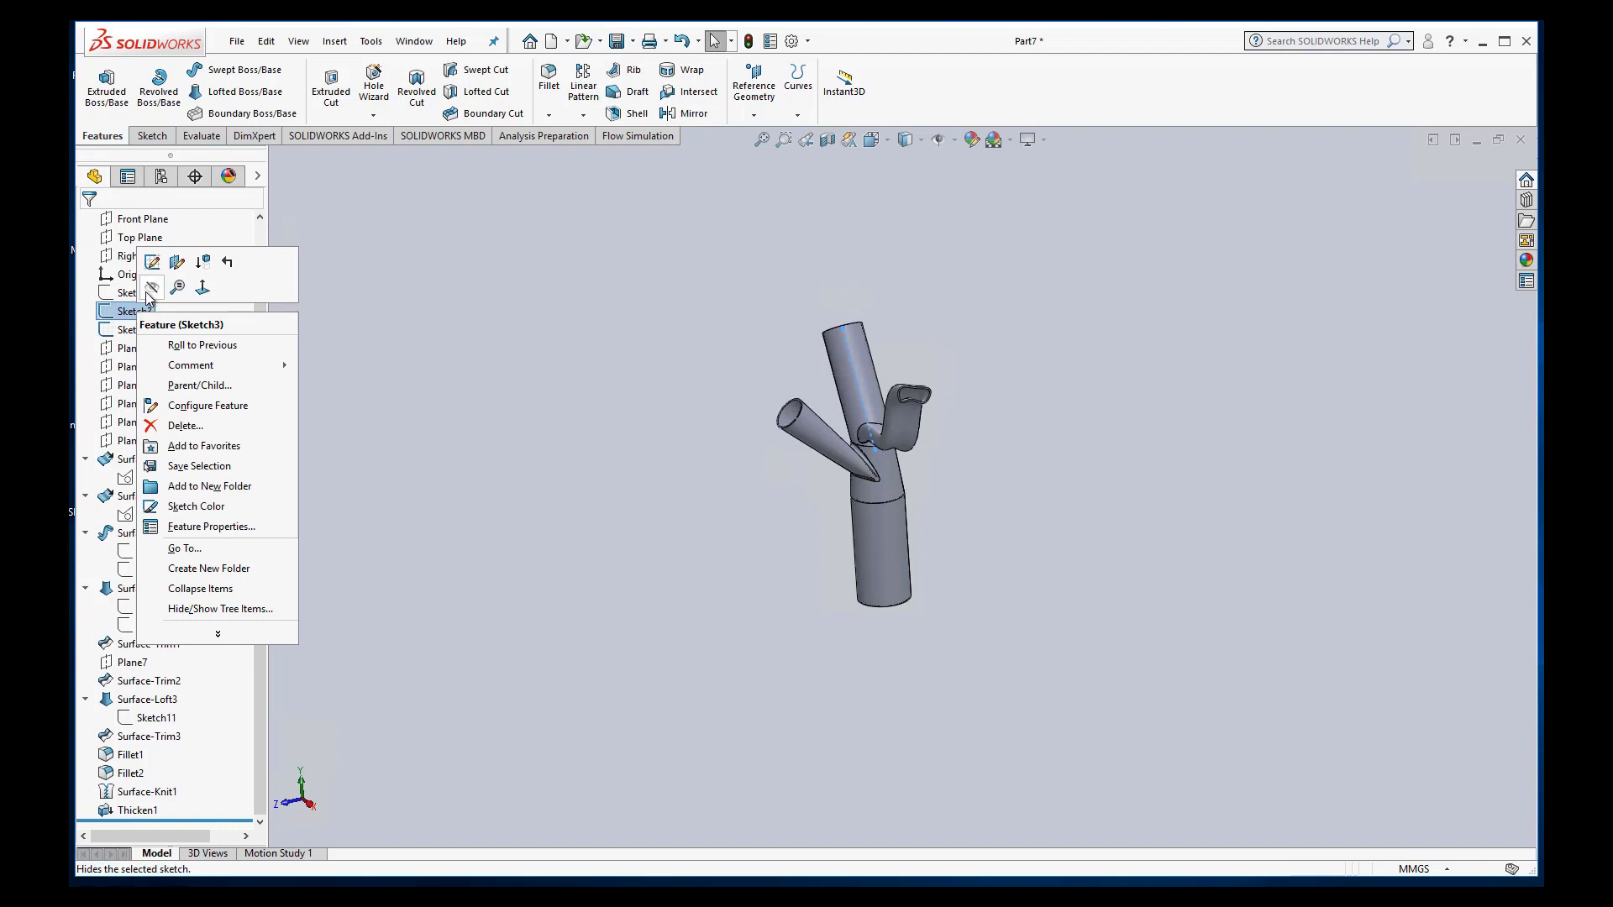
left_click(152, 288)
left_click(135, 330)
right_click(147, 333)
left_click(145, 310)
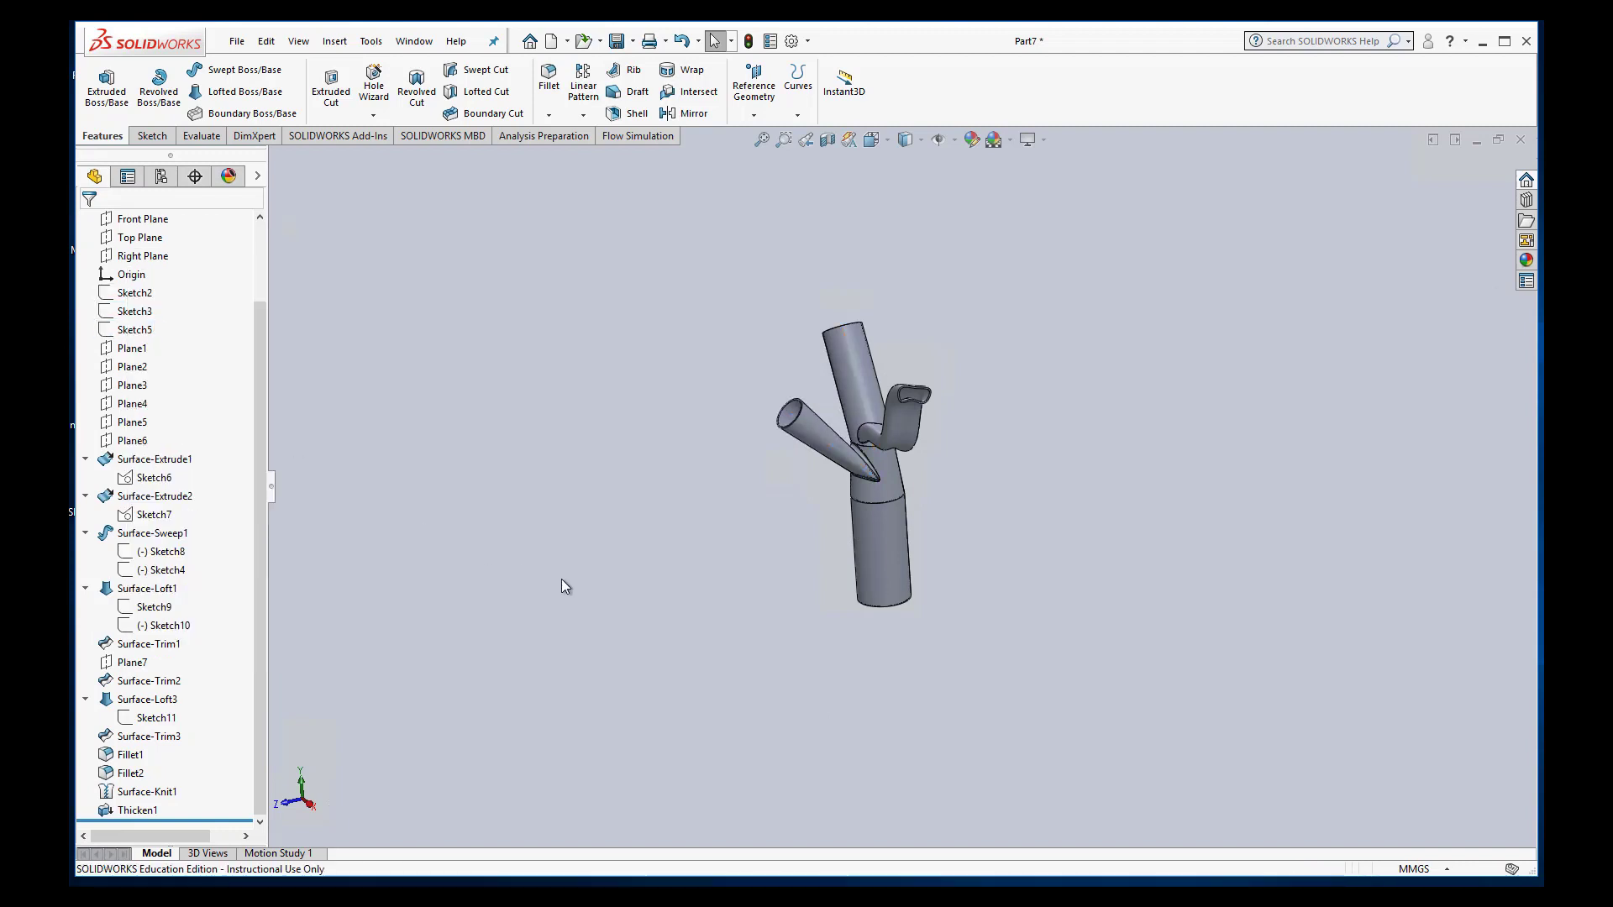
- Switch the display style to Shaded without edges
mouse_move(561, 578)
middle_mouse_down()
mouse_move(392, 479)
mouse_move(576, 537)
mouse_move(529, 512)
mouse_move(713, 267)
middle_mouse_up()
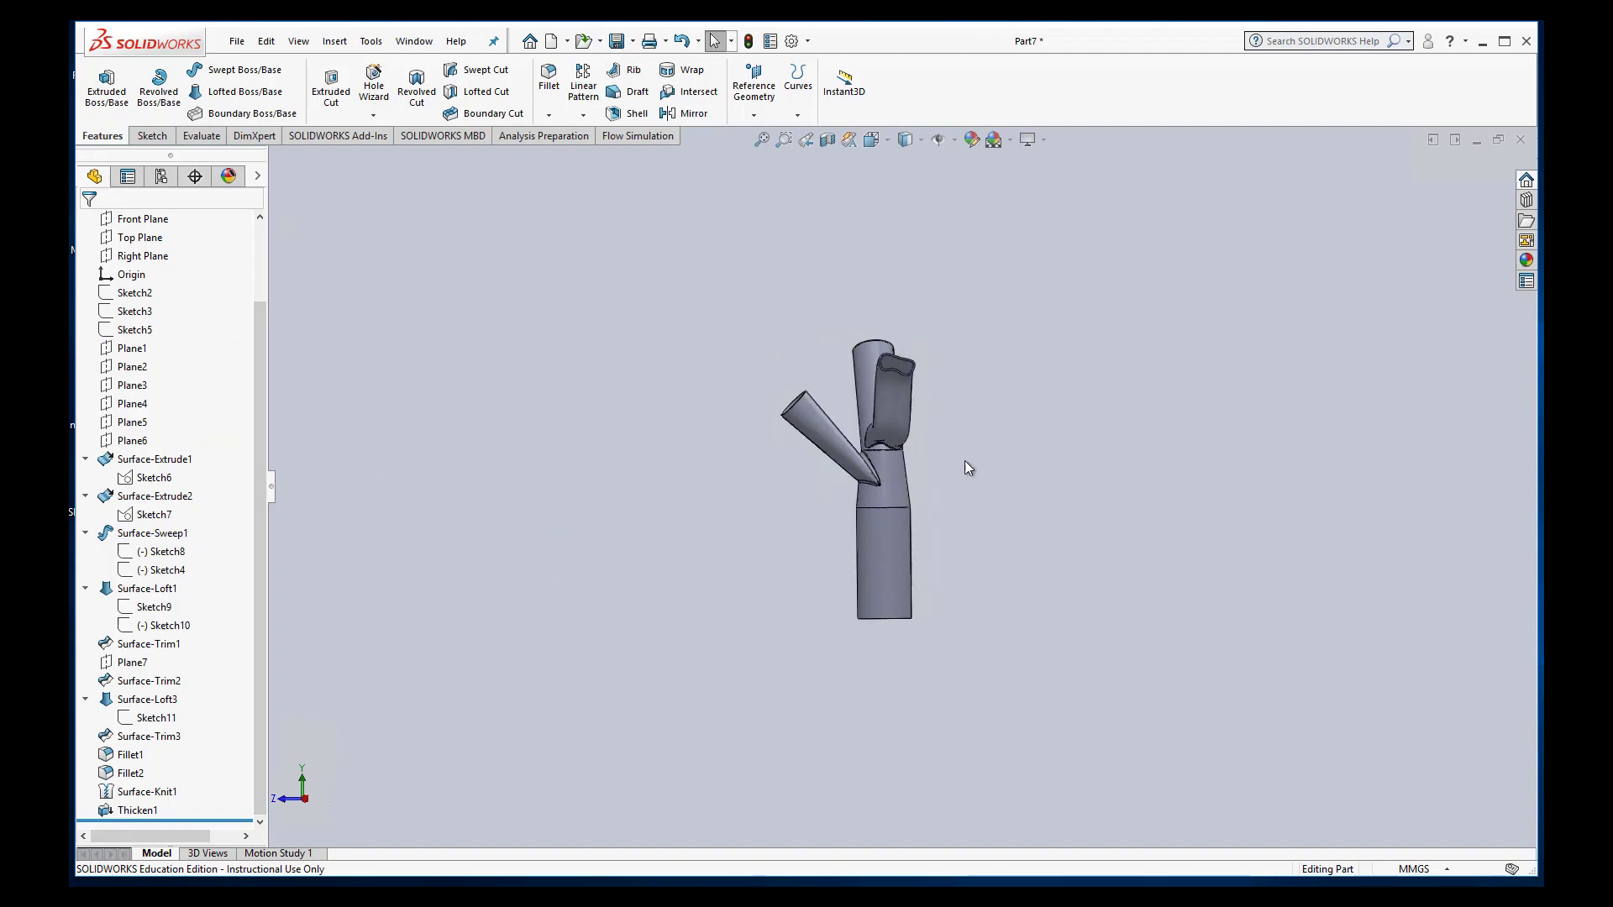
middle_click_drag(964, 468, 968, 483)
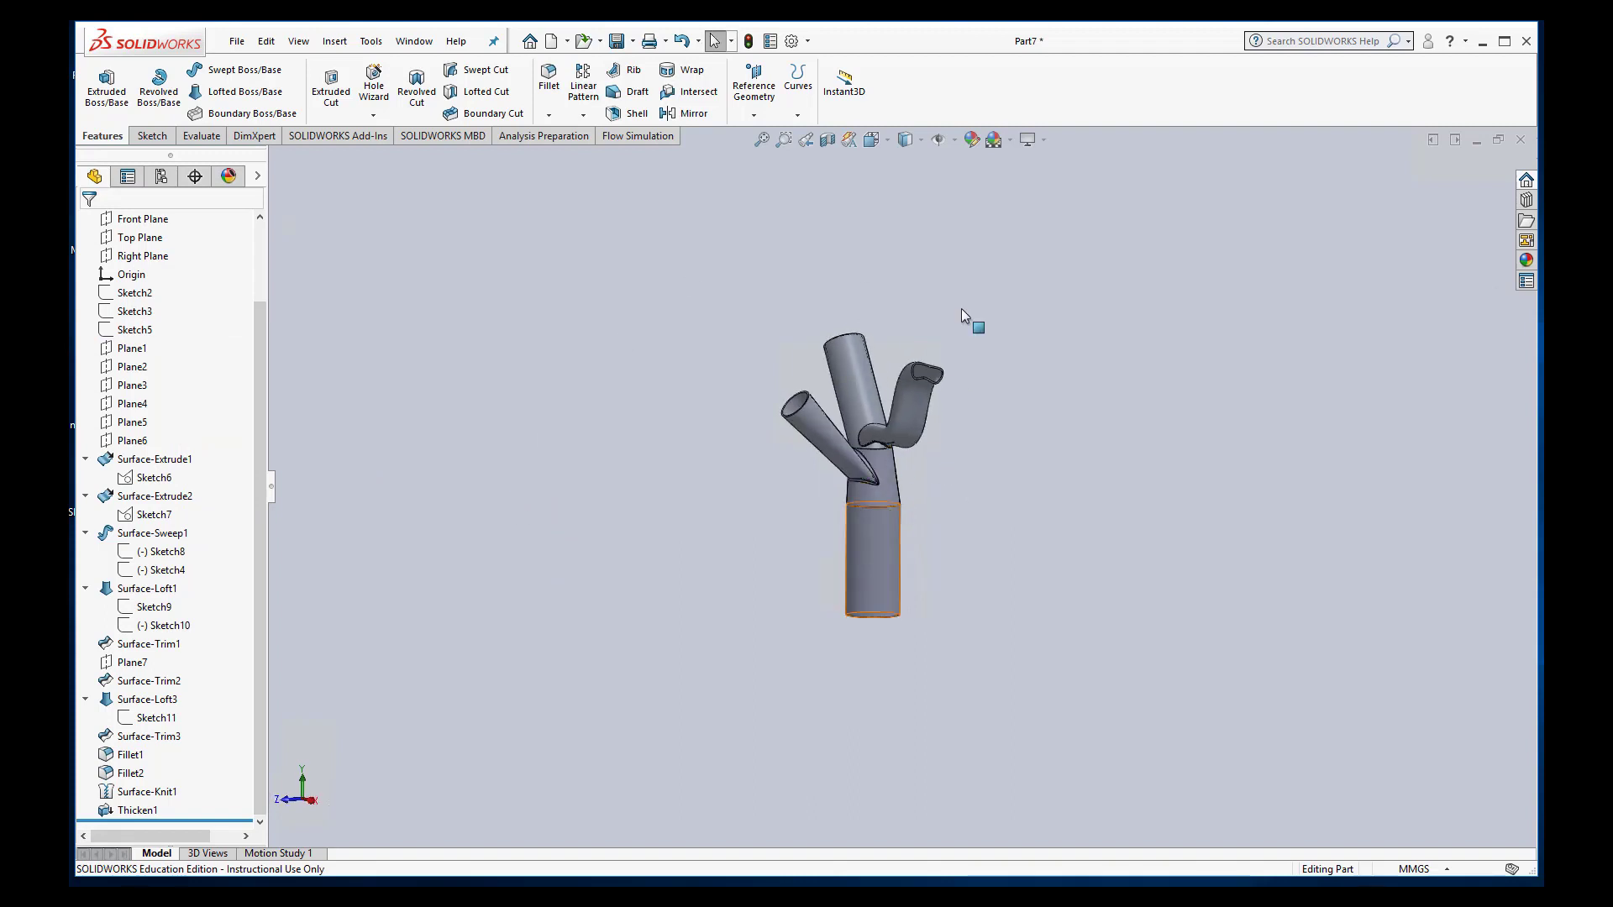
left_click(921, 140)
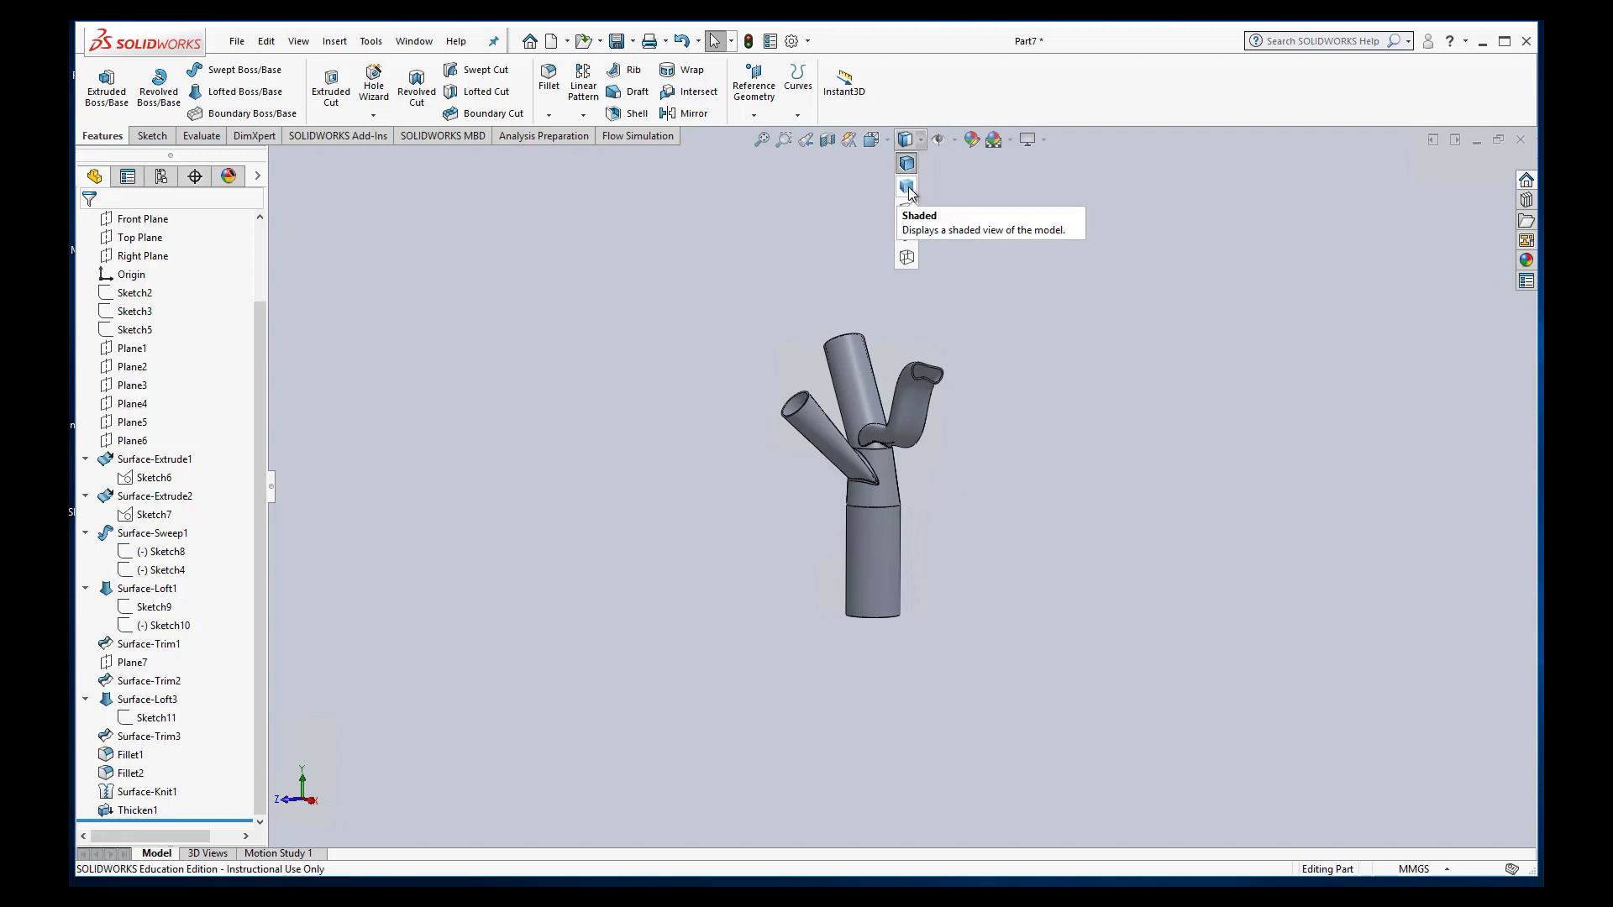
left_click(909, 192)
- Turn the view to face the main tube's opening and select Sketch6
mouse_move(933, 526)
middle_mouse_down()
mouse_move(840, 458)
mouse_move(1036, 542)
middle_mouse_up()
middle_click_drag(779, 514, 849, 617)
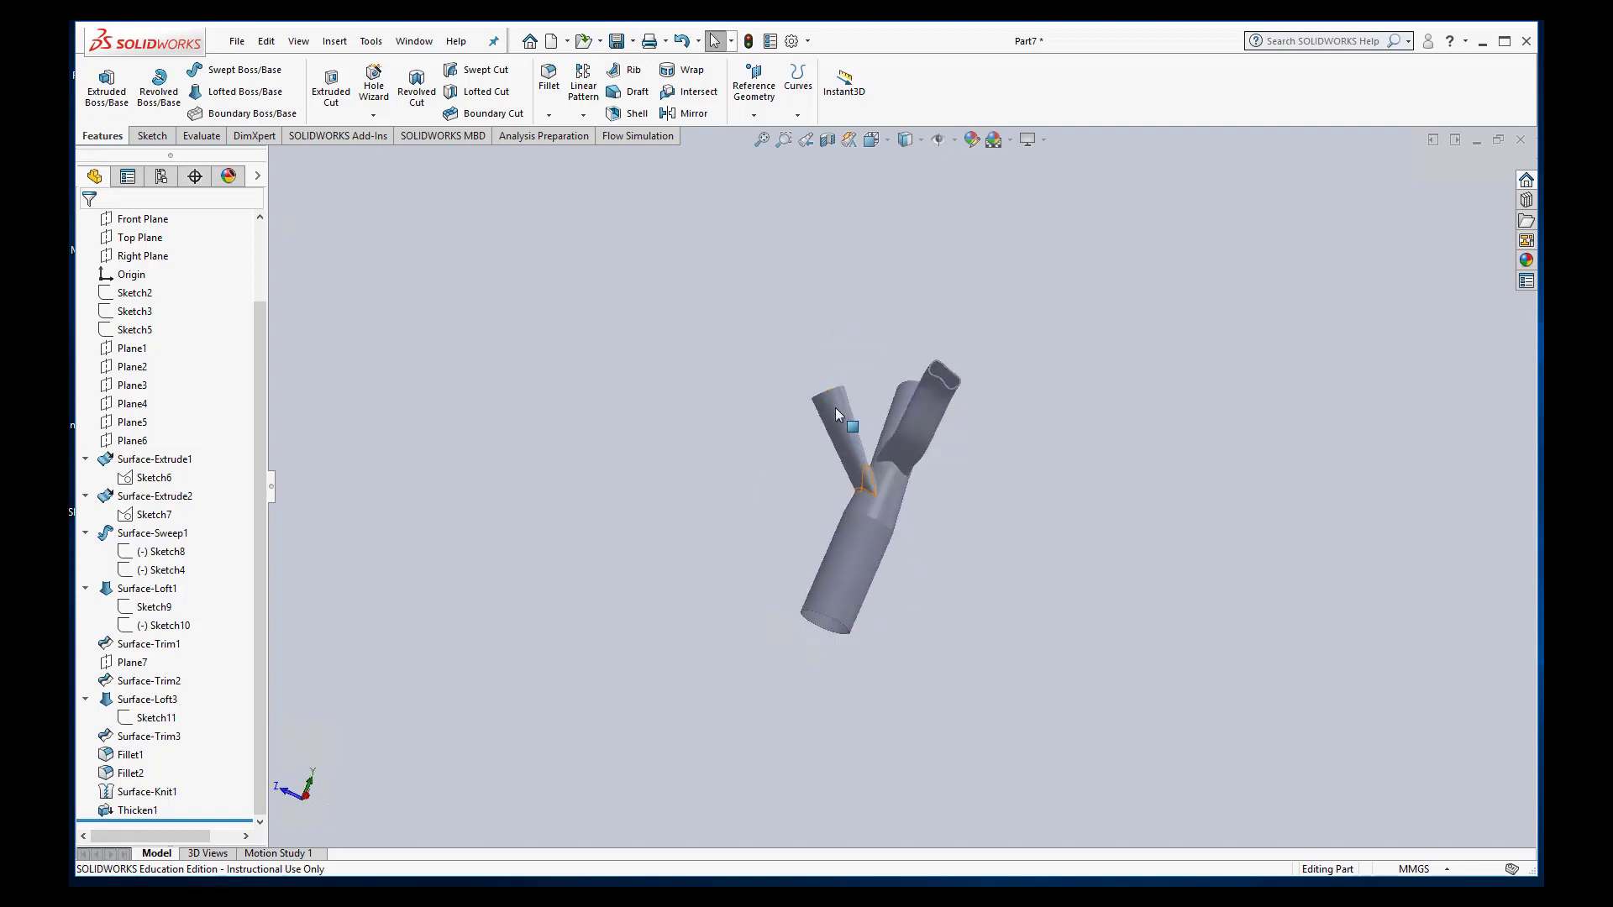
middle_click_drag(987, 450, 889, 673)
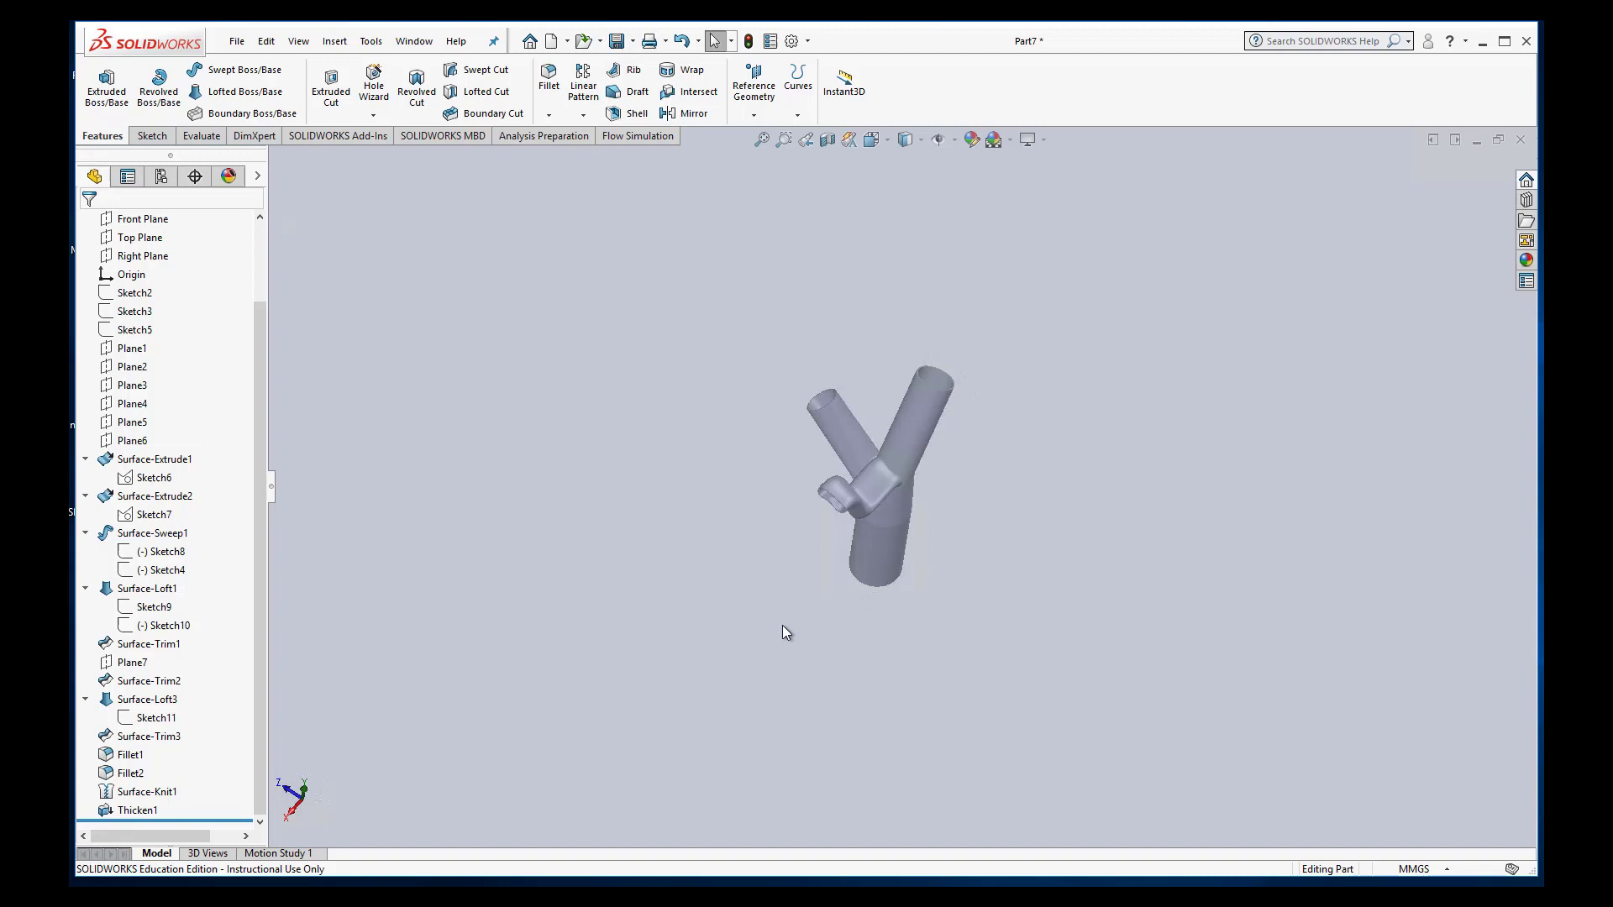
middle_click_drag(739, 554, 1007, 573)
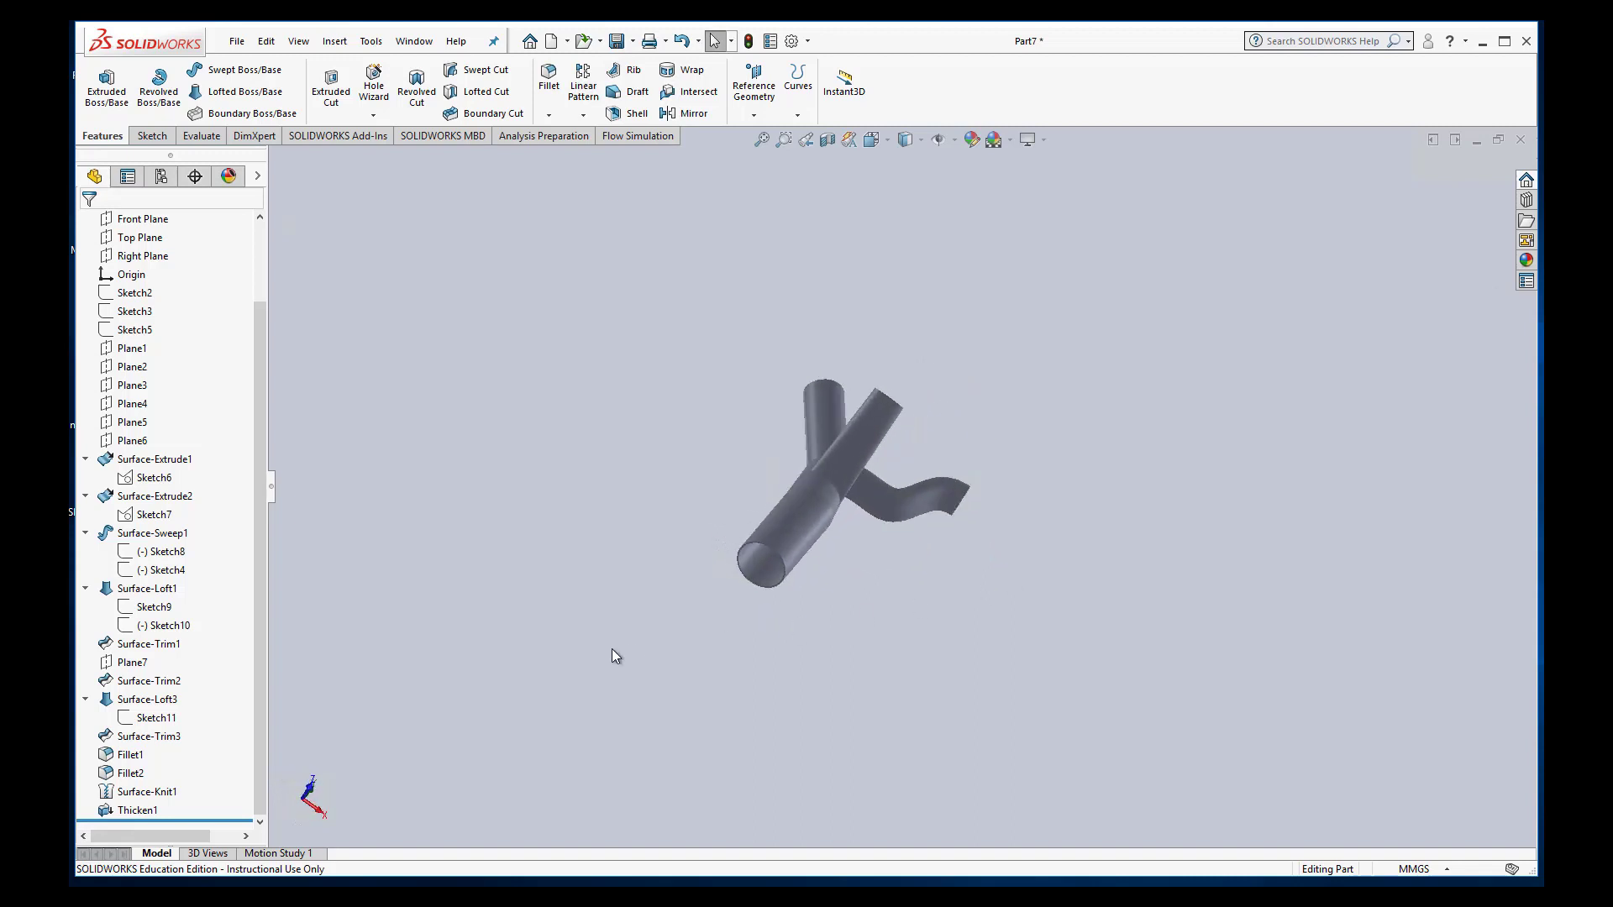
middle_click_drag(612, 654, 569, 652)
left_click(168, 479)
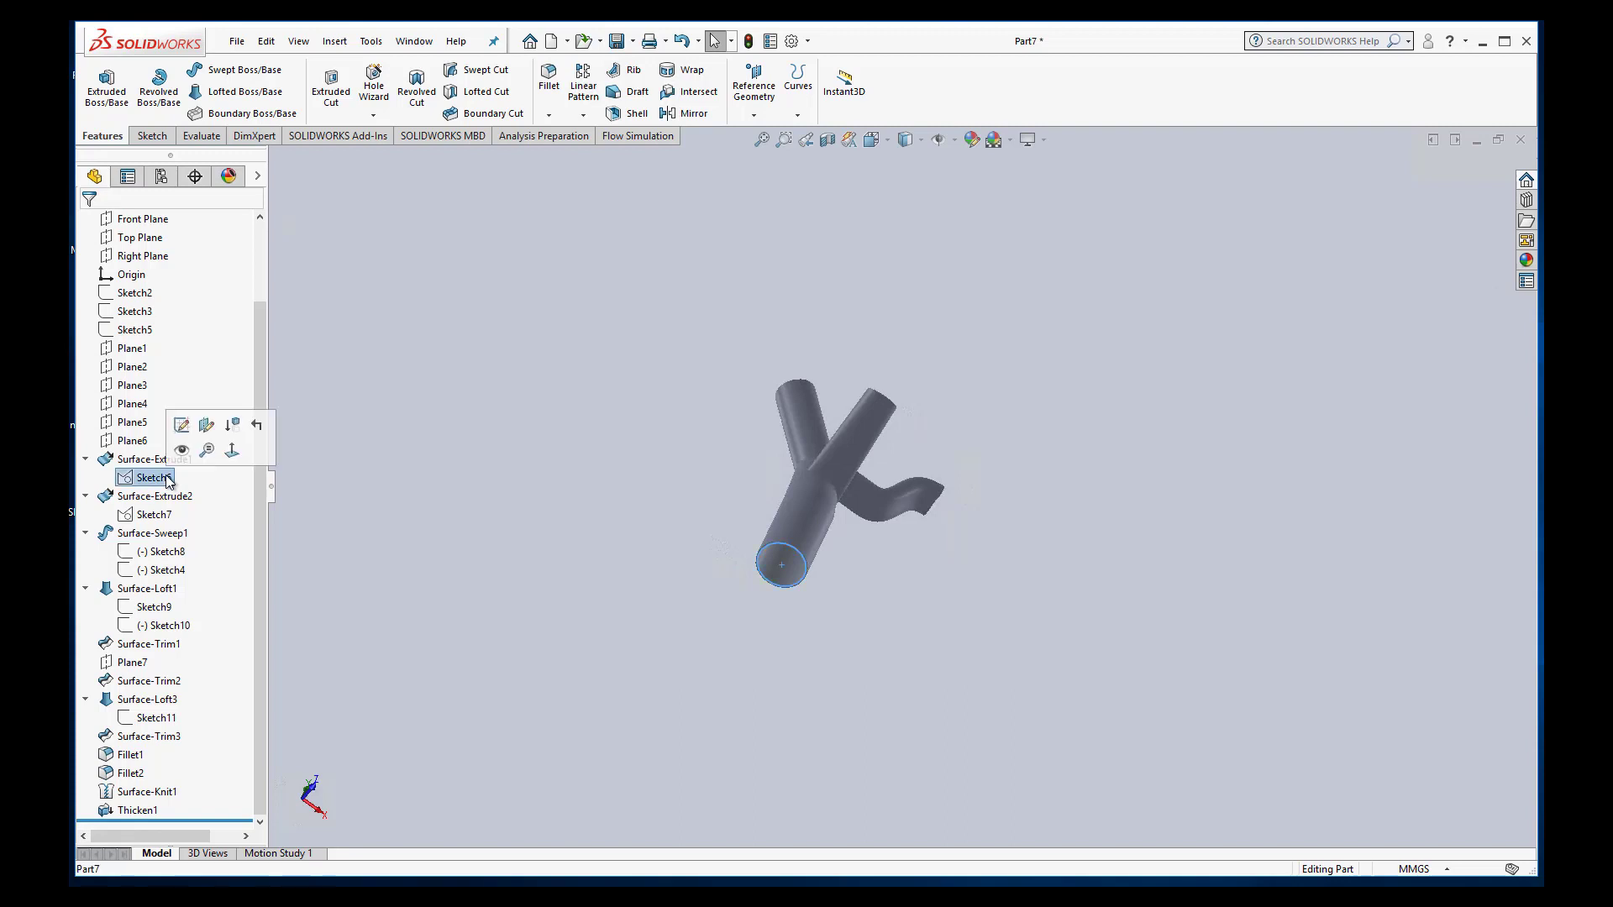
- Extrude Sketch6 reversed into the tube, 1.5mm deep, with Merge result unchecked
left_click(107, 88)
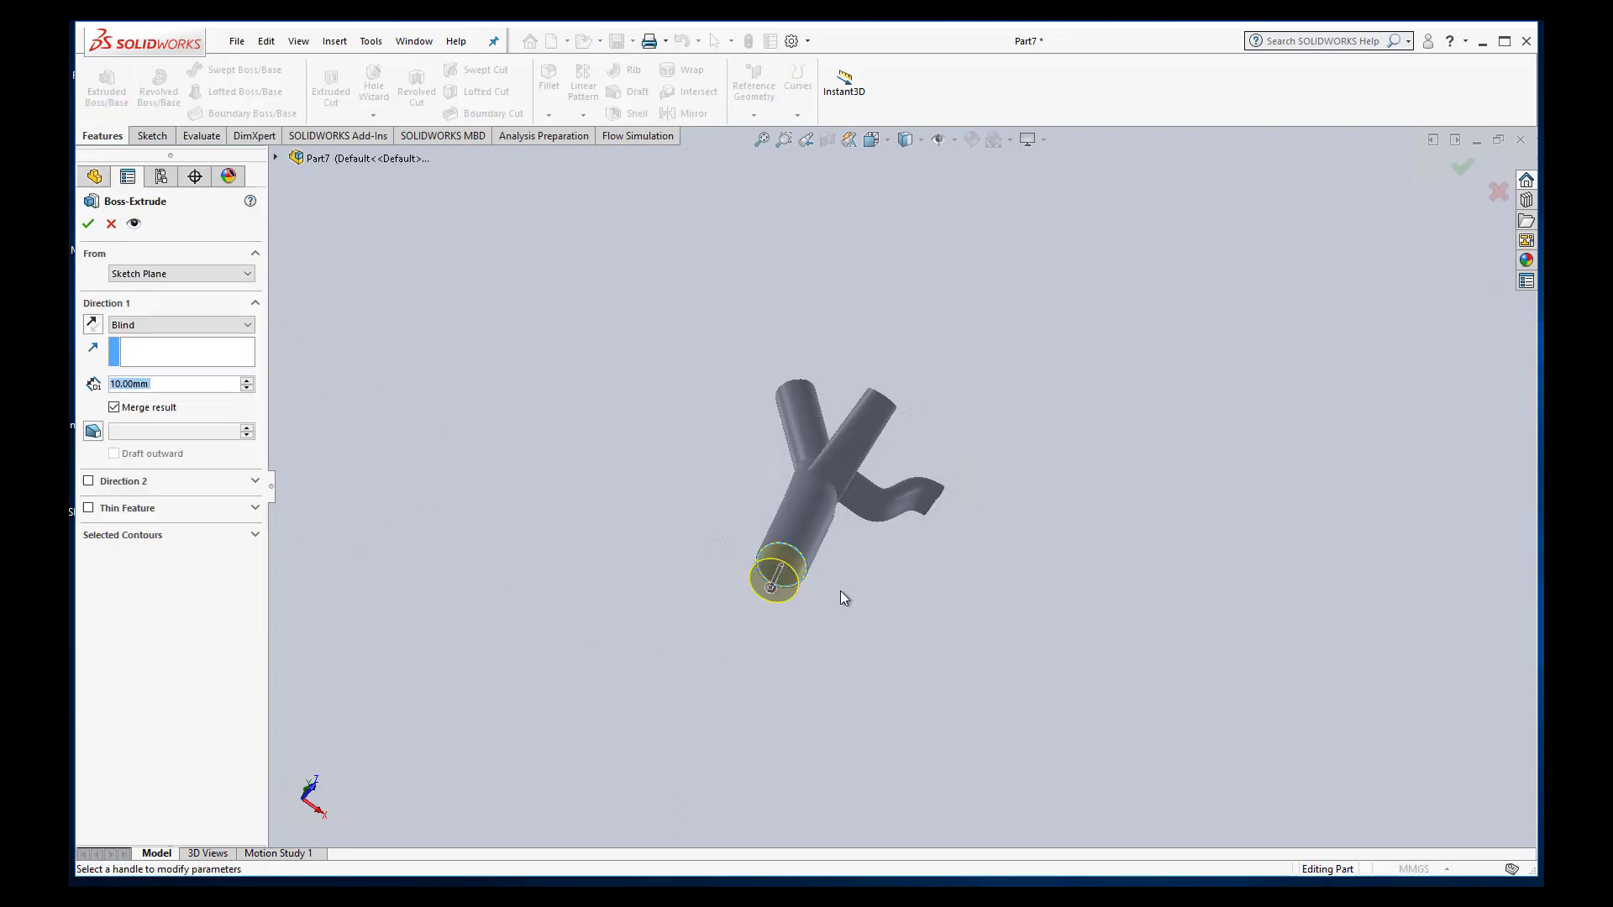
middle_click_drag(819, 600, 748, 601)
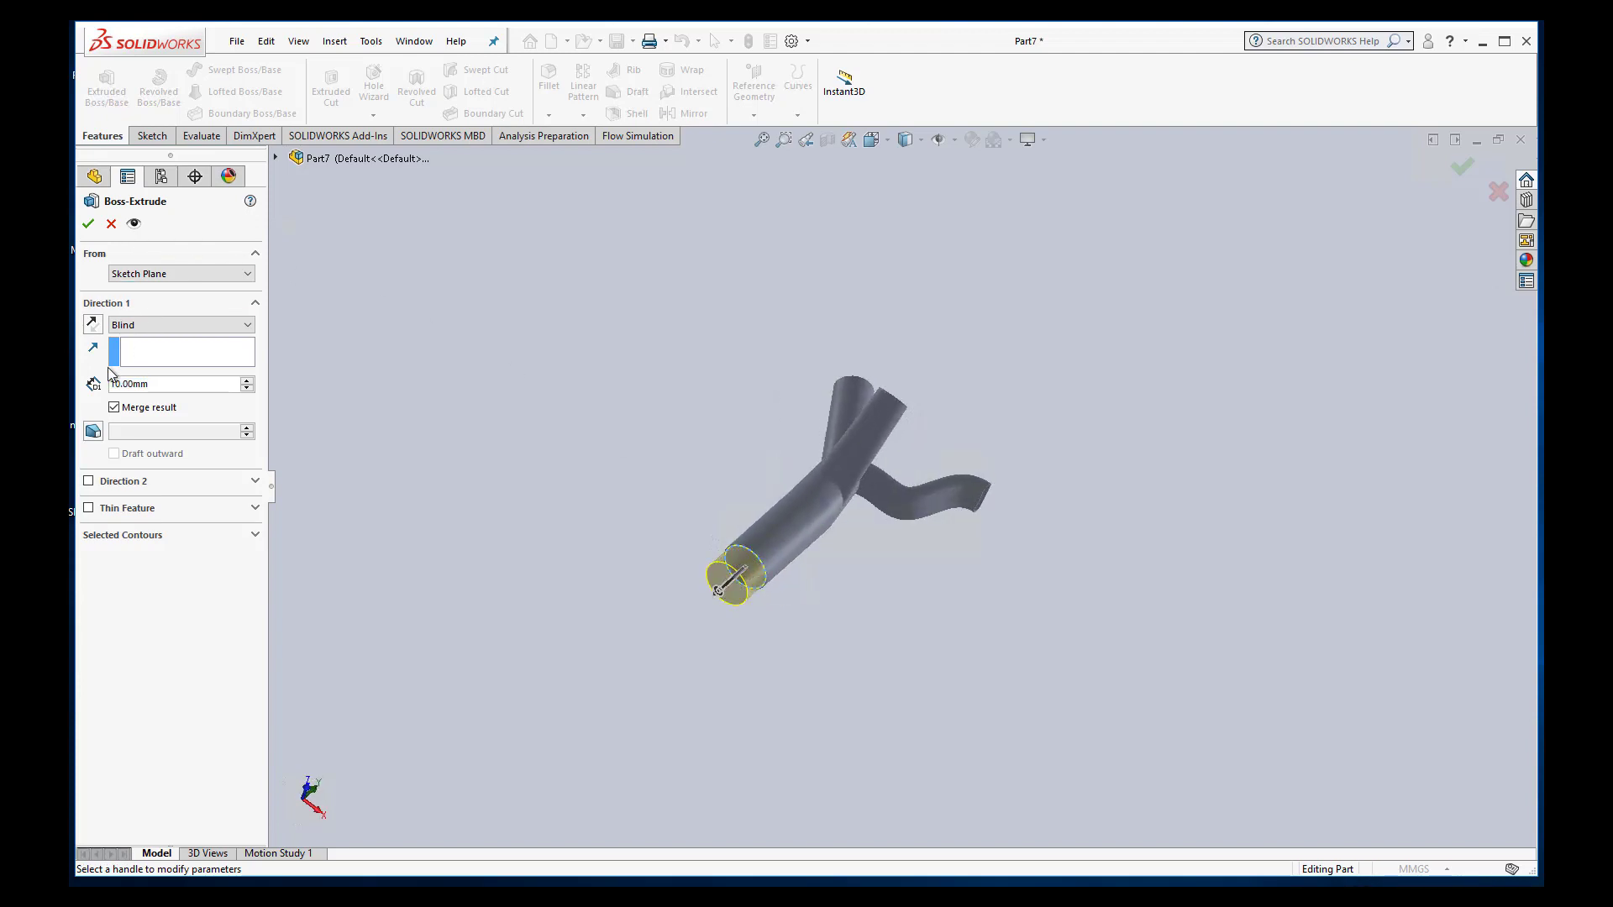
left_click(94, 324)
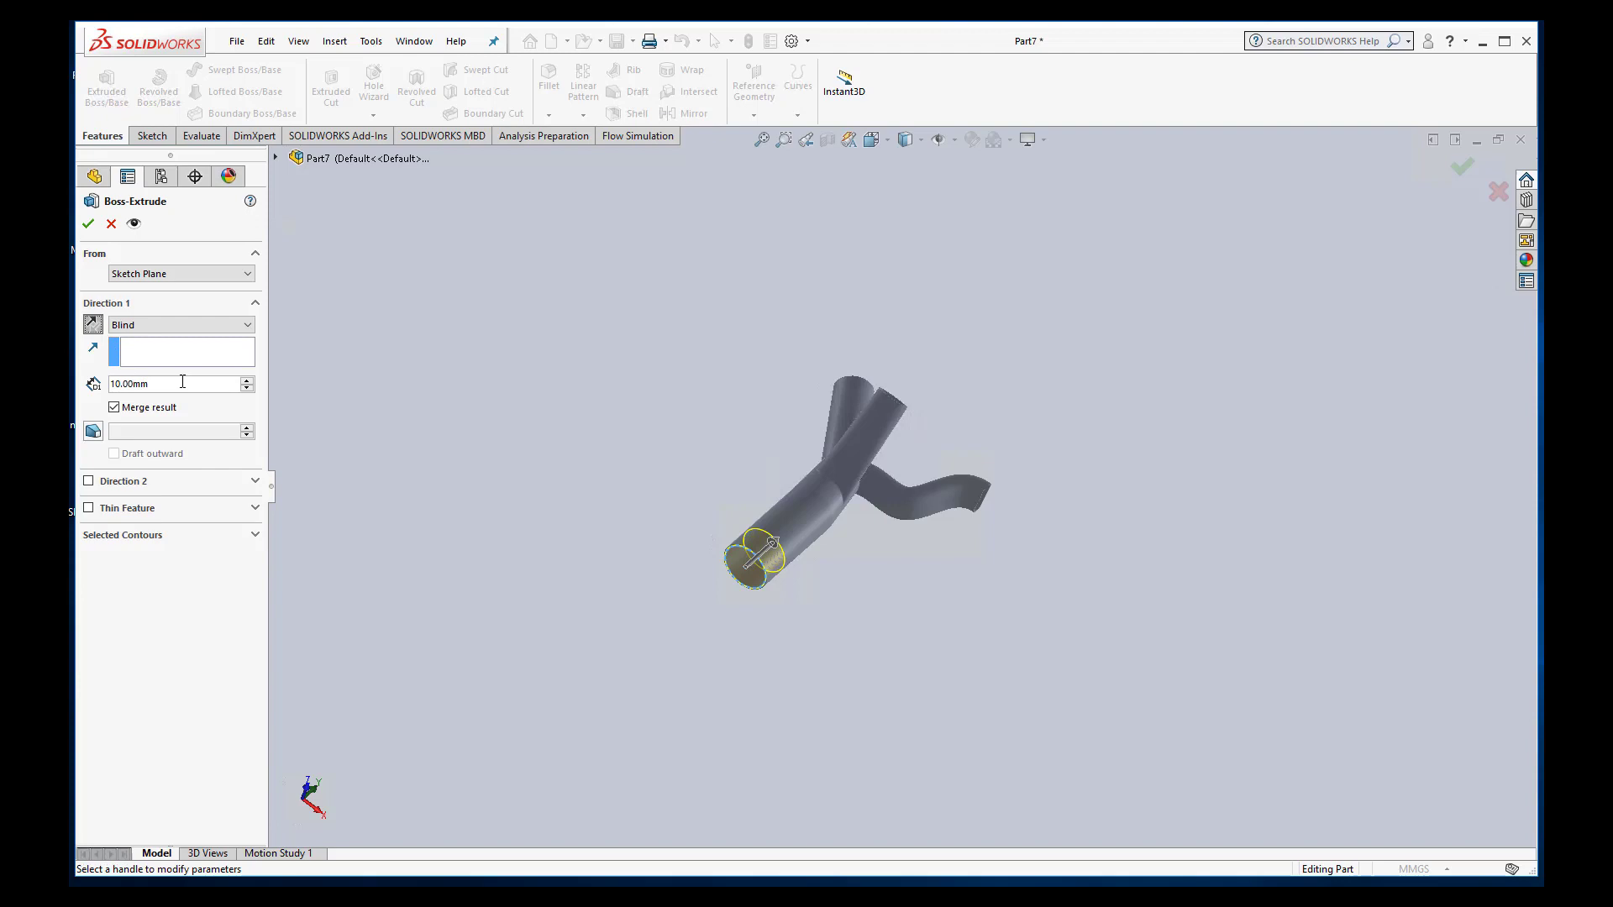
left_click_drag(182, 382, 112, 383)
type("1.5mm")
left_click(113, 407)
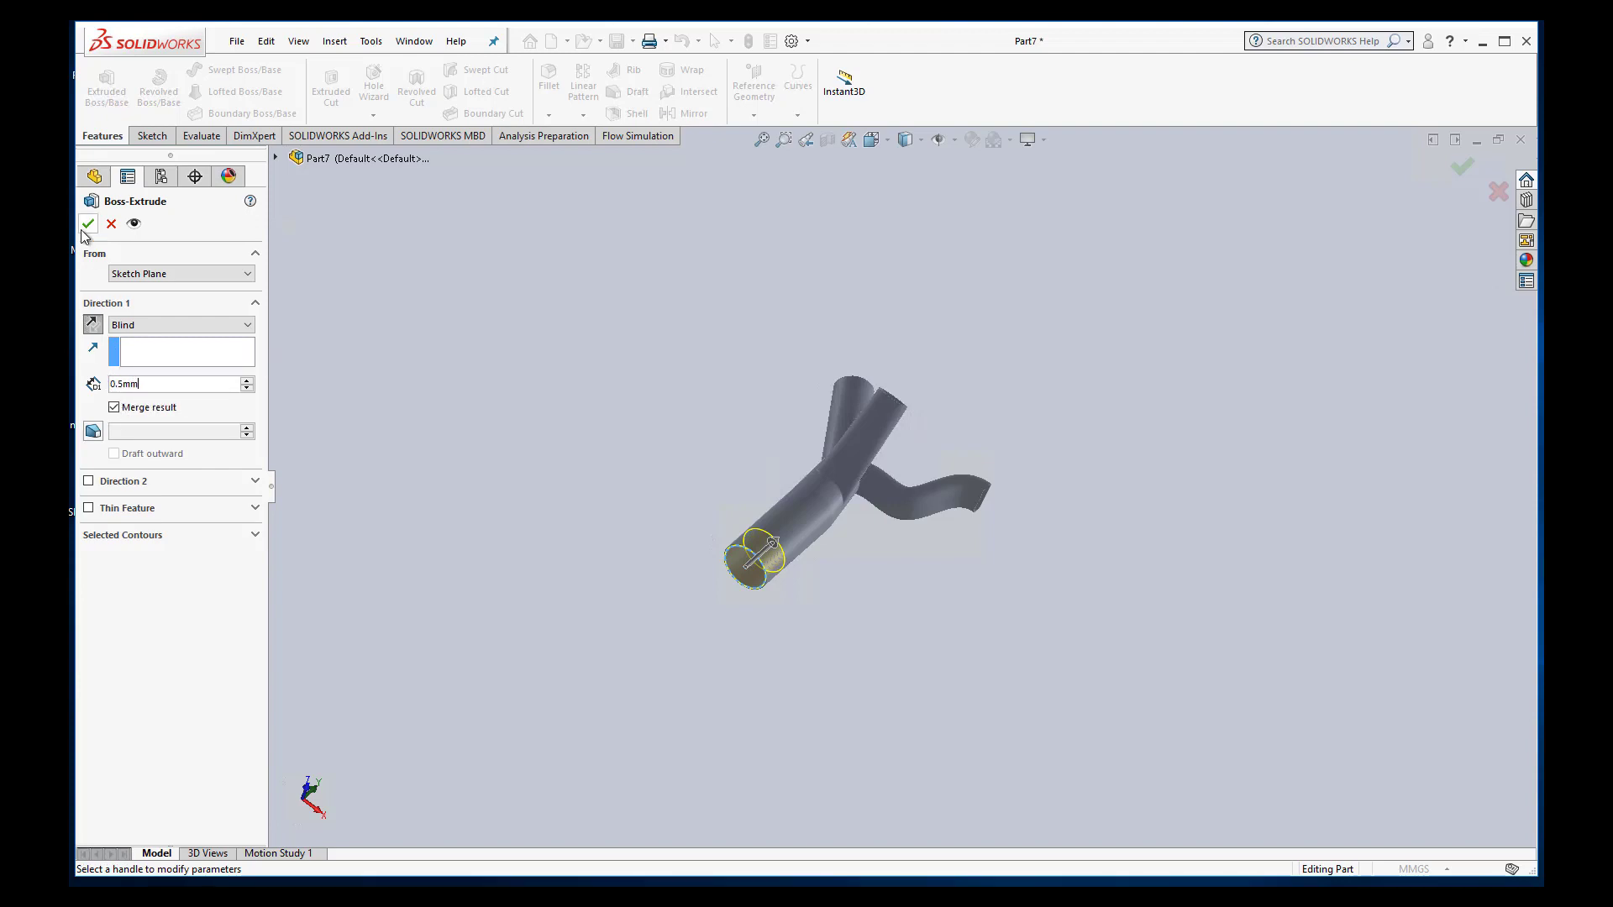
left_click(114, 408)
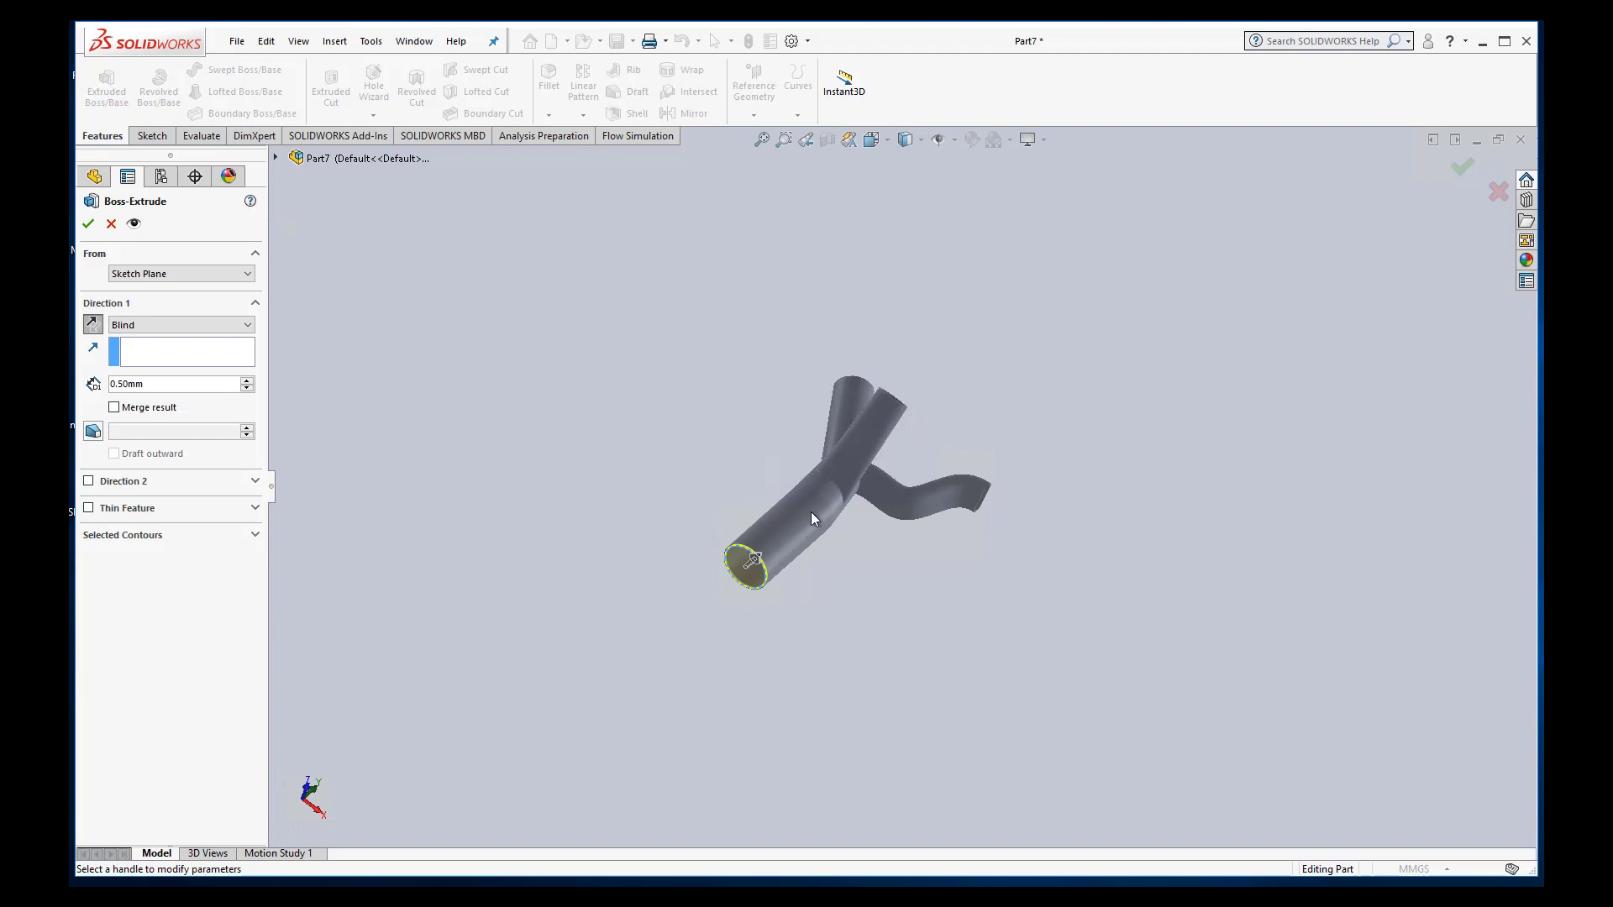
left_click(88, 223)
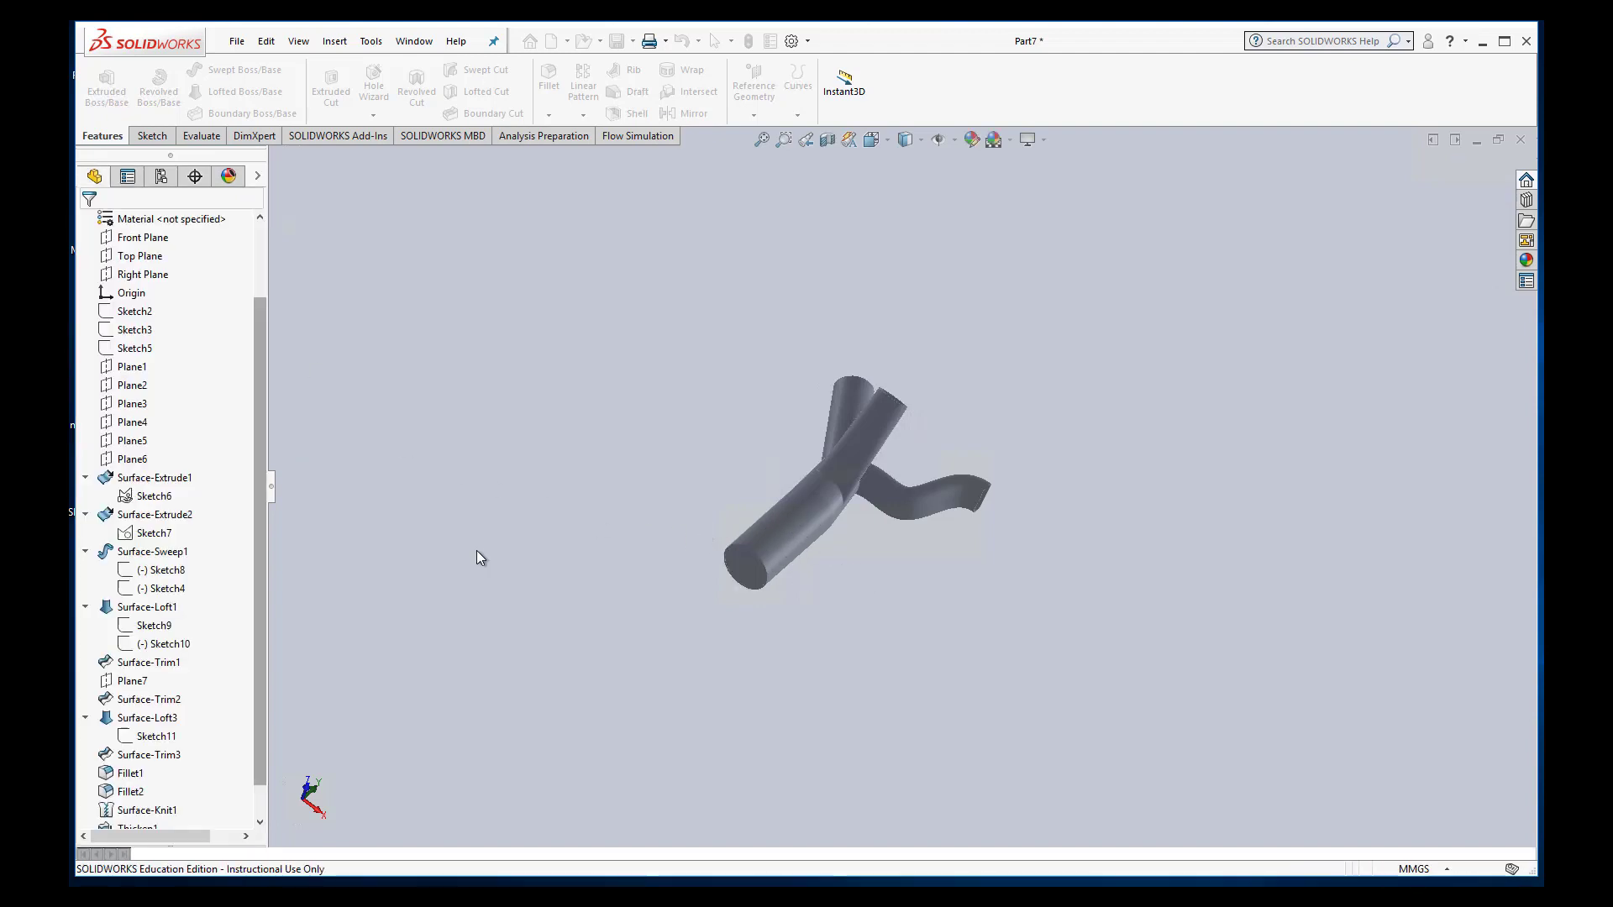
- Rename Boss-Extrude1 to 'Lid'
middle_click_drag(902, 625, 853, 724)
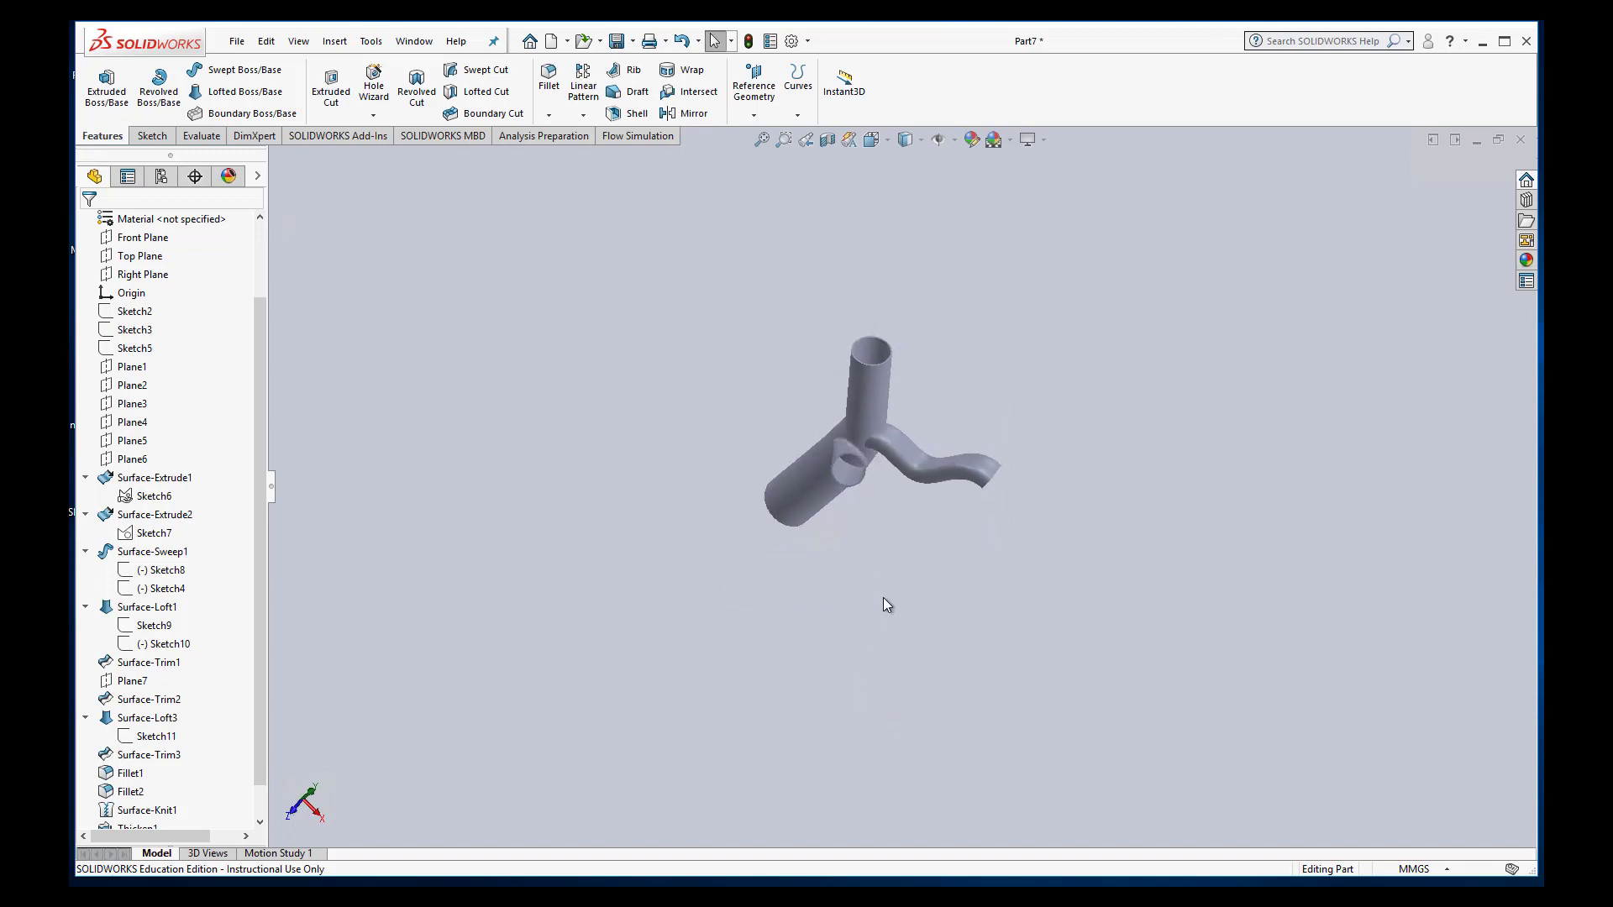
middle_click_drag(884, 598, 861, 601)
scroll(260, 628, "down", 1)
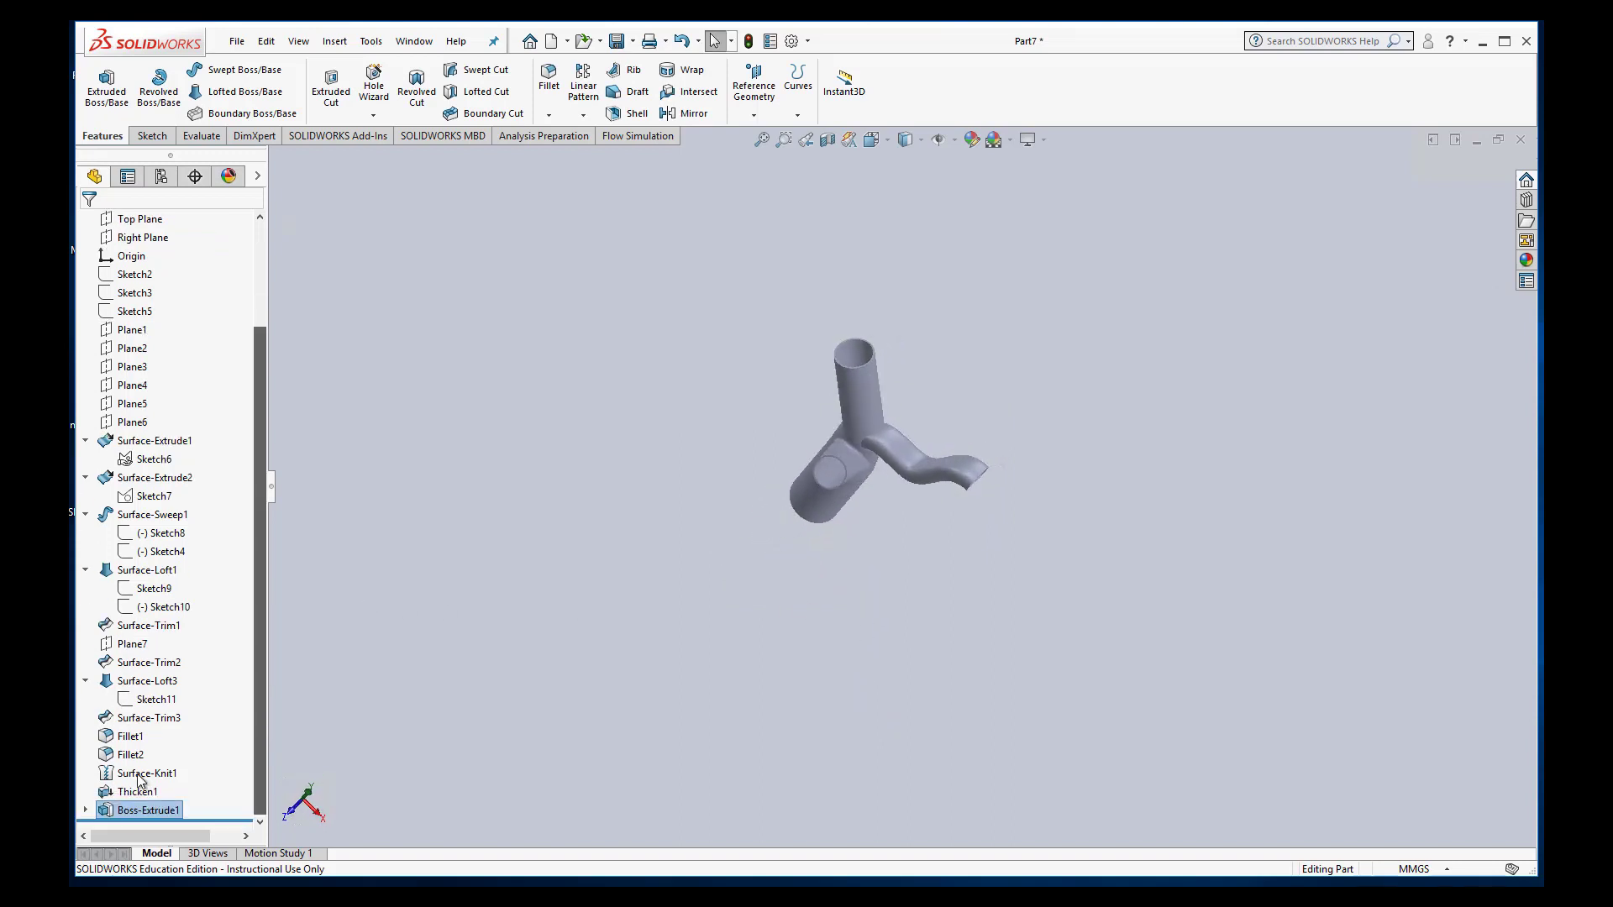
left_click(162, 810)
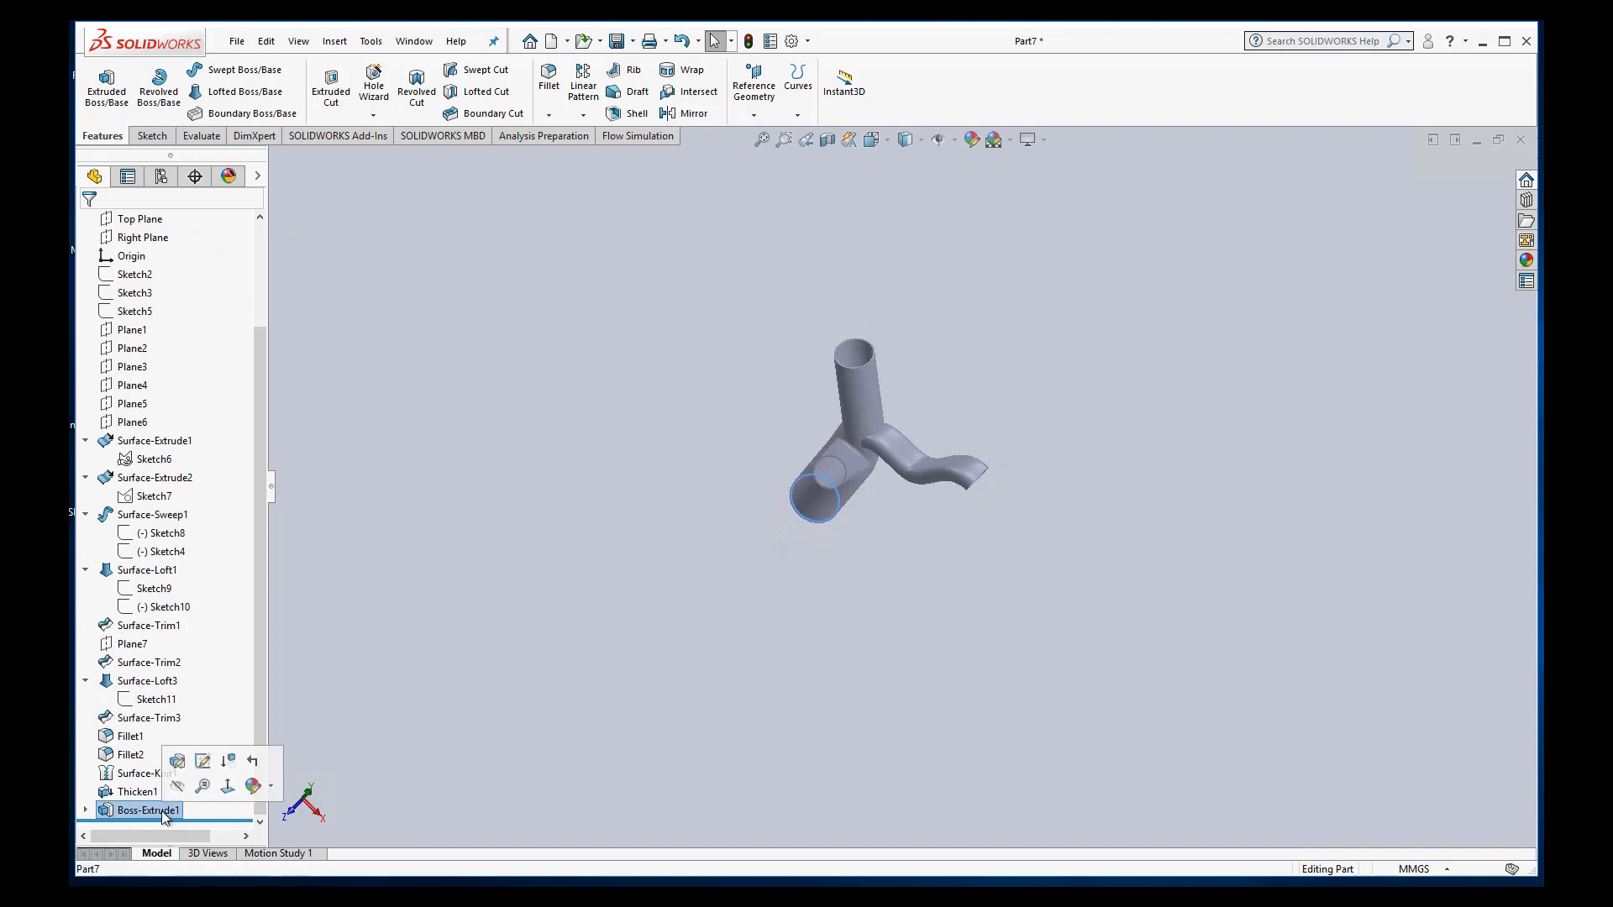
left_click(161, 810)
type("Lid")
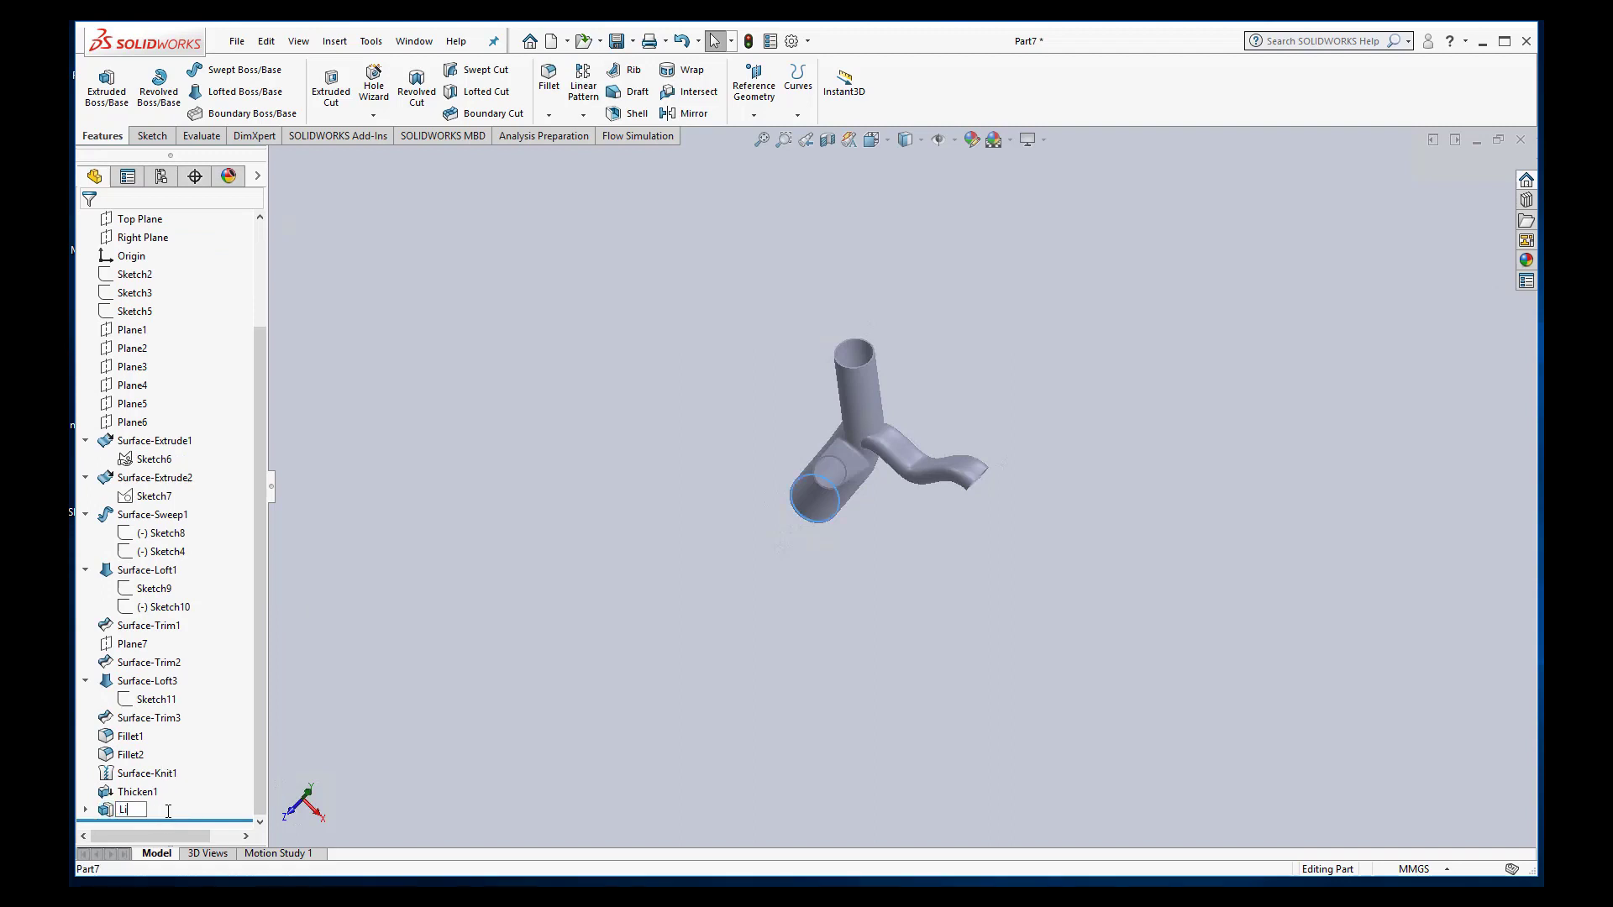
left_click(411, 721)
- Select Sketch7 at the upper branch opening
middle_click_drag(713, 619, 739, 563)
left_click(154, 496)
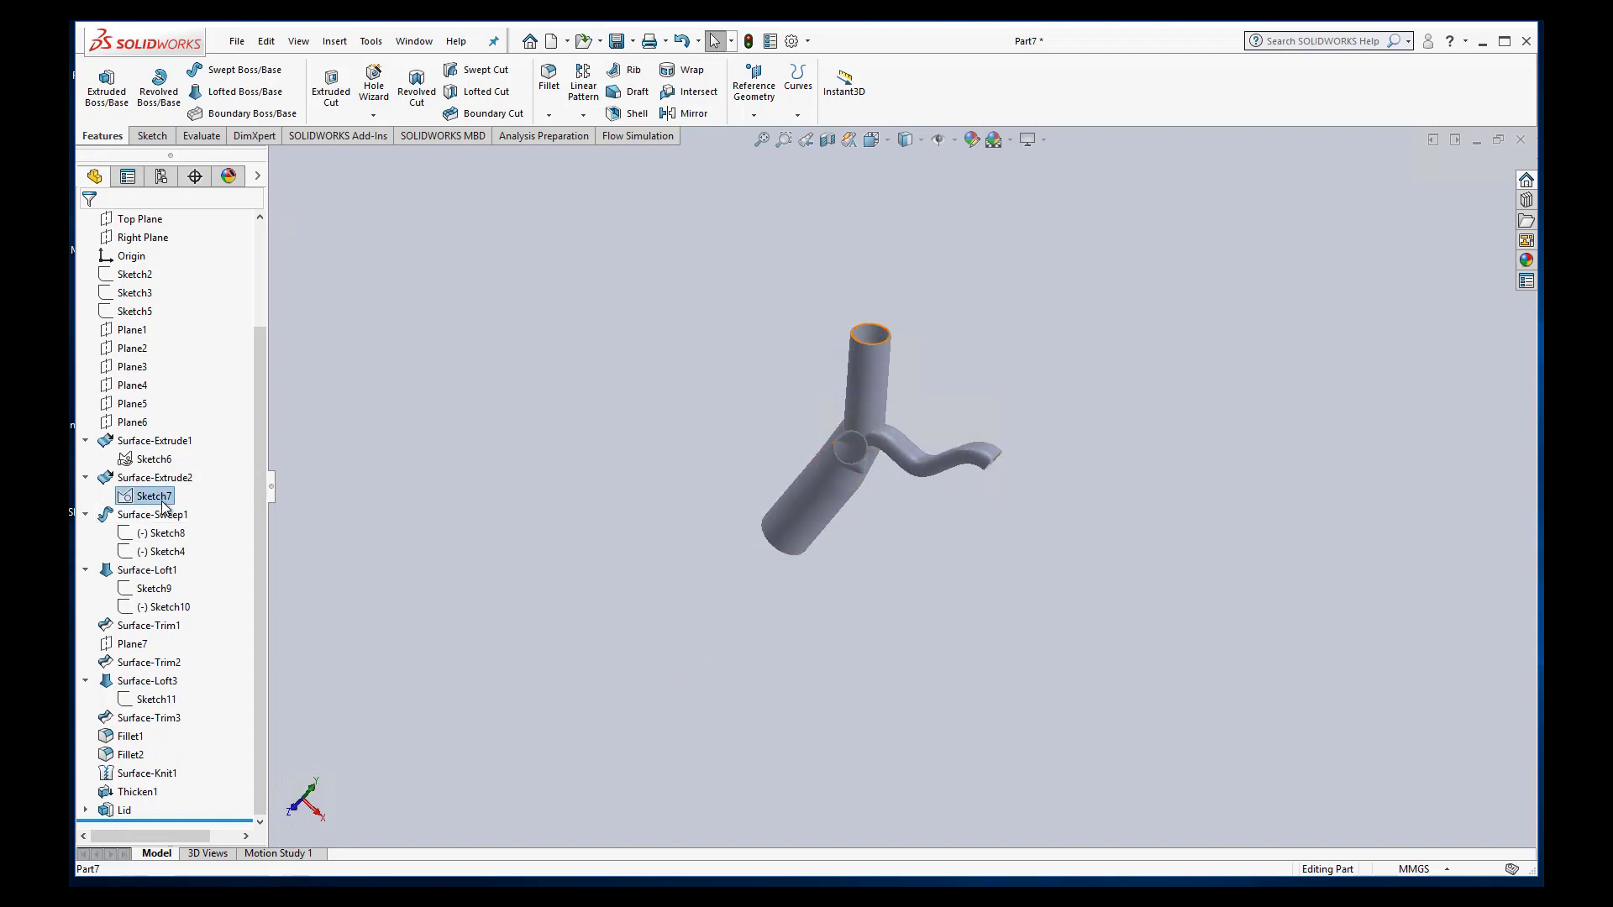
middle_click_drag(524, 415, 506, 530)
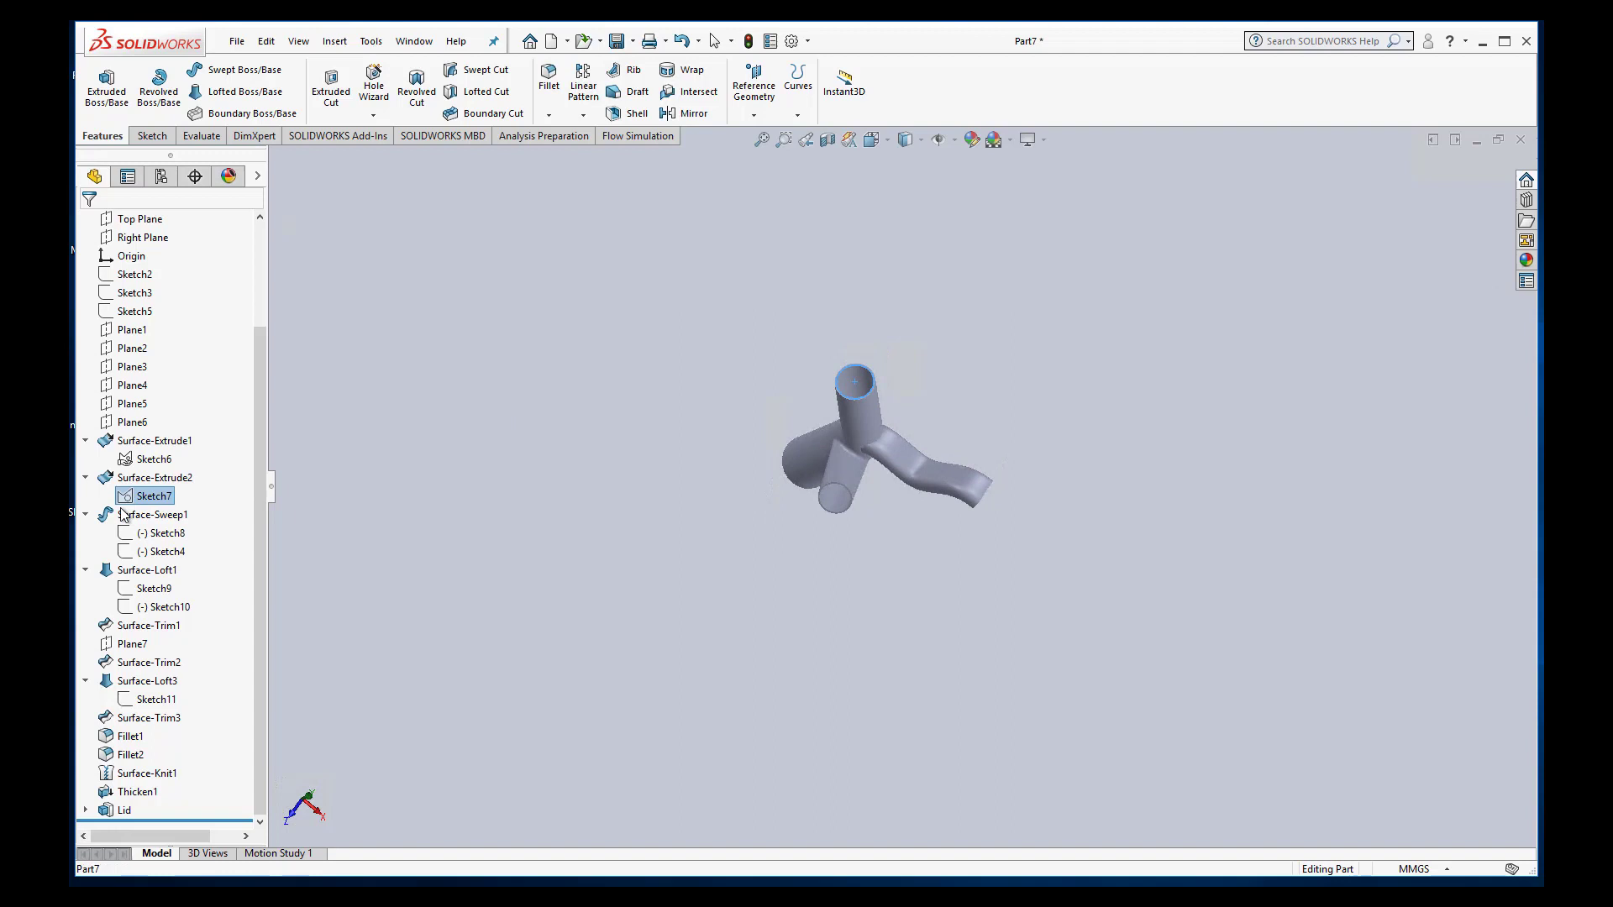
- Extrude Sketch7 reversed into the tube as a separate, unmerged body
left_click(108, 92)
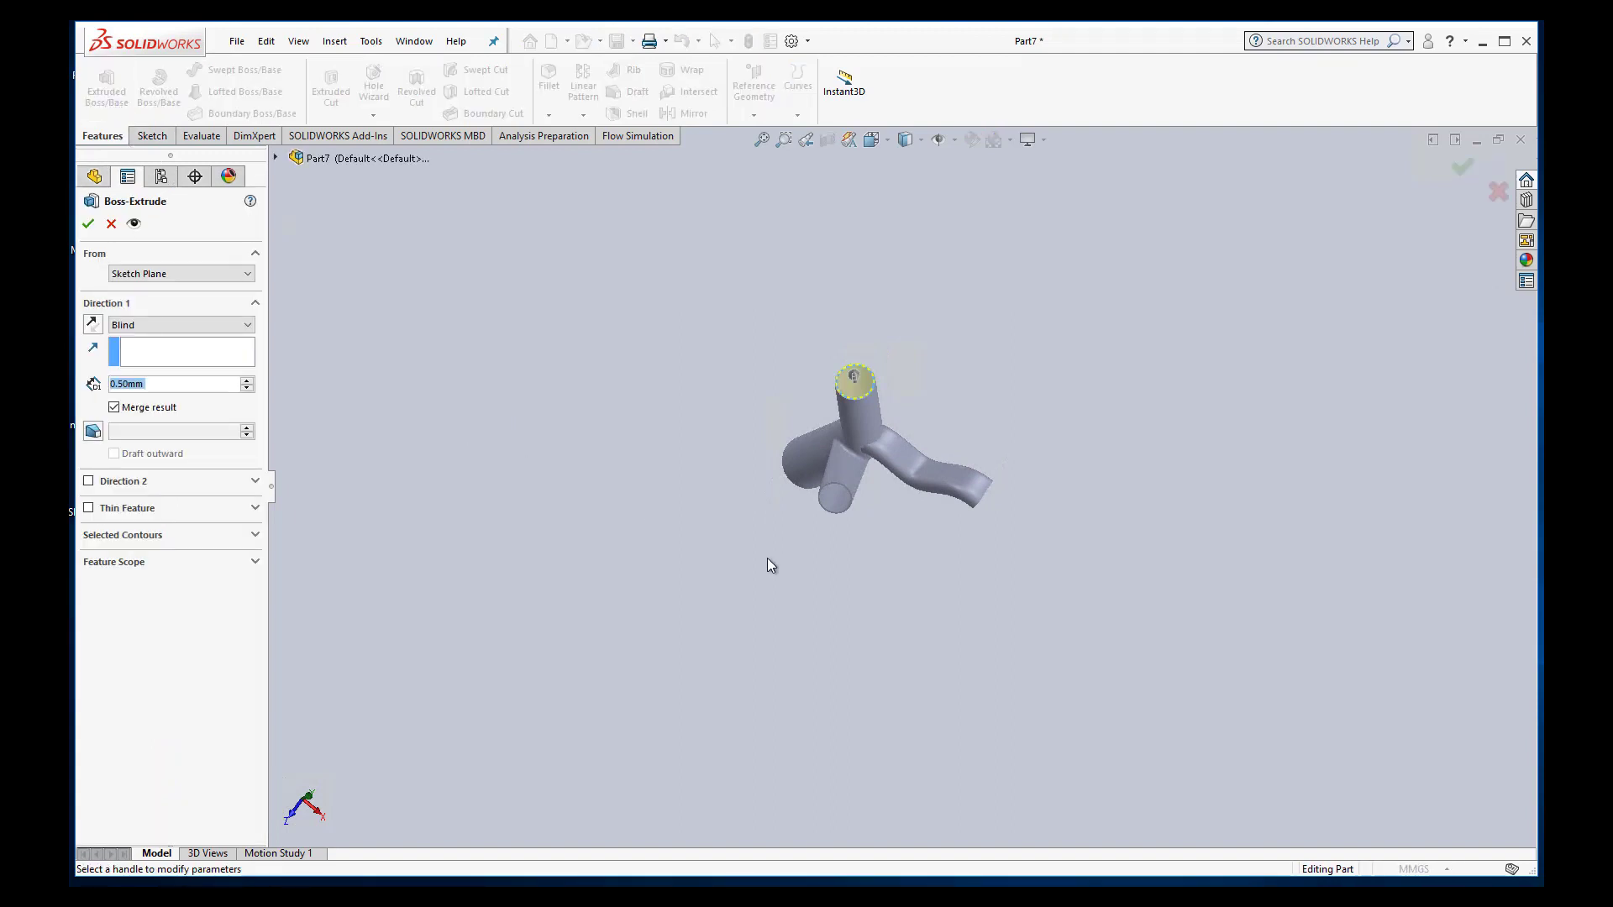
middle_click_drag(911, 601, 785, 496)
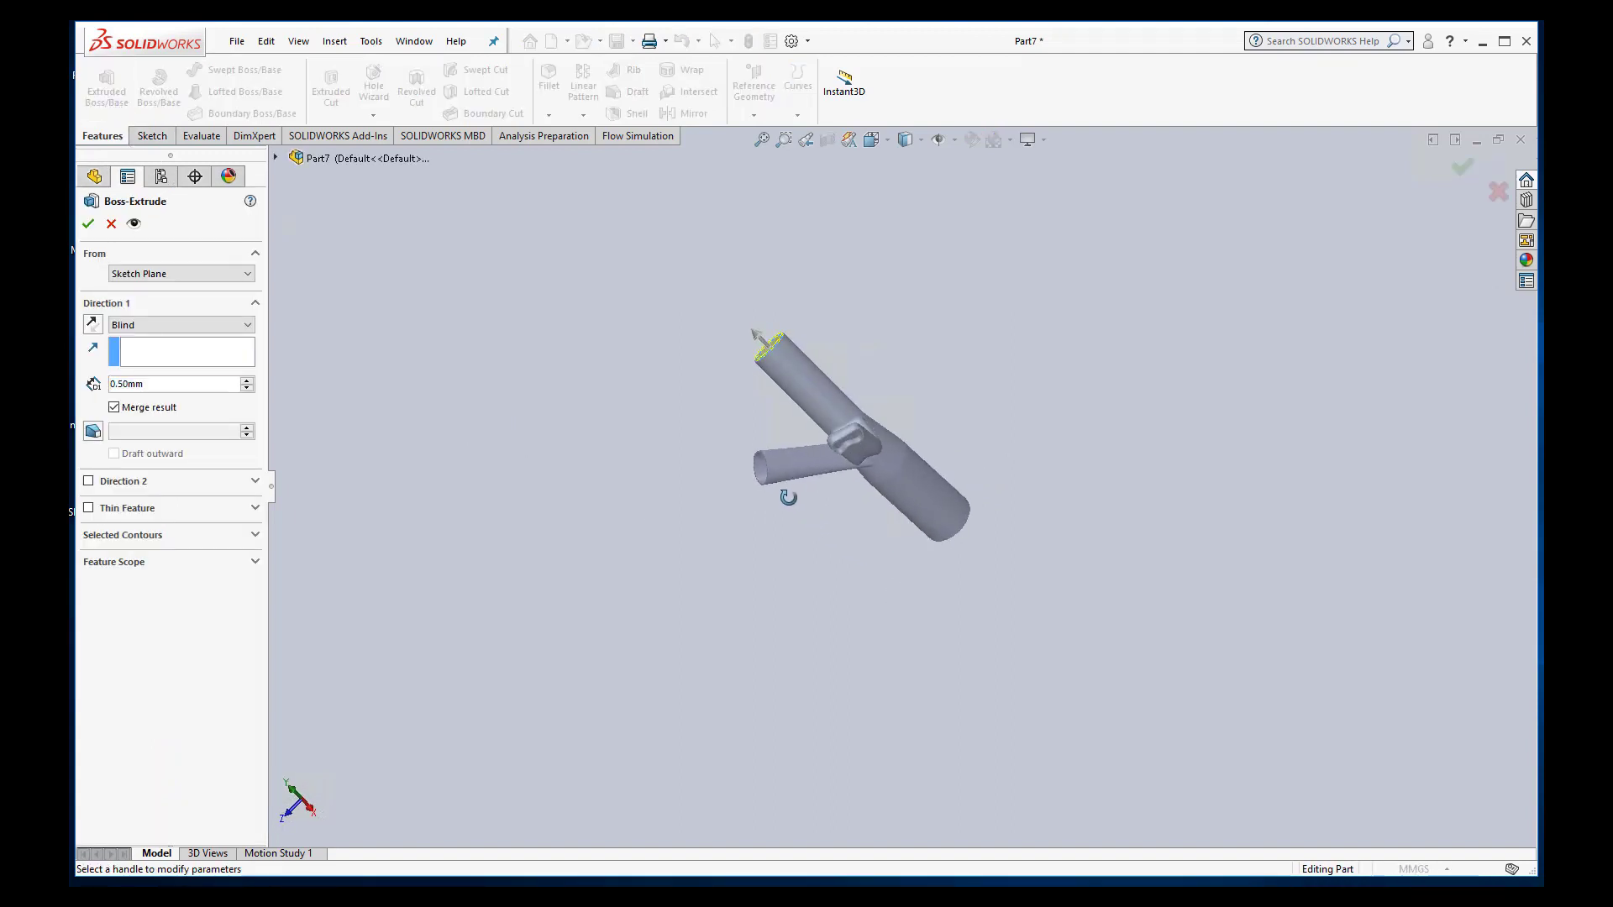
left_click(93, 325)
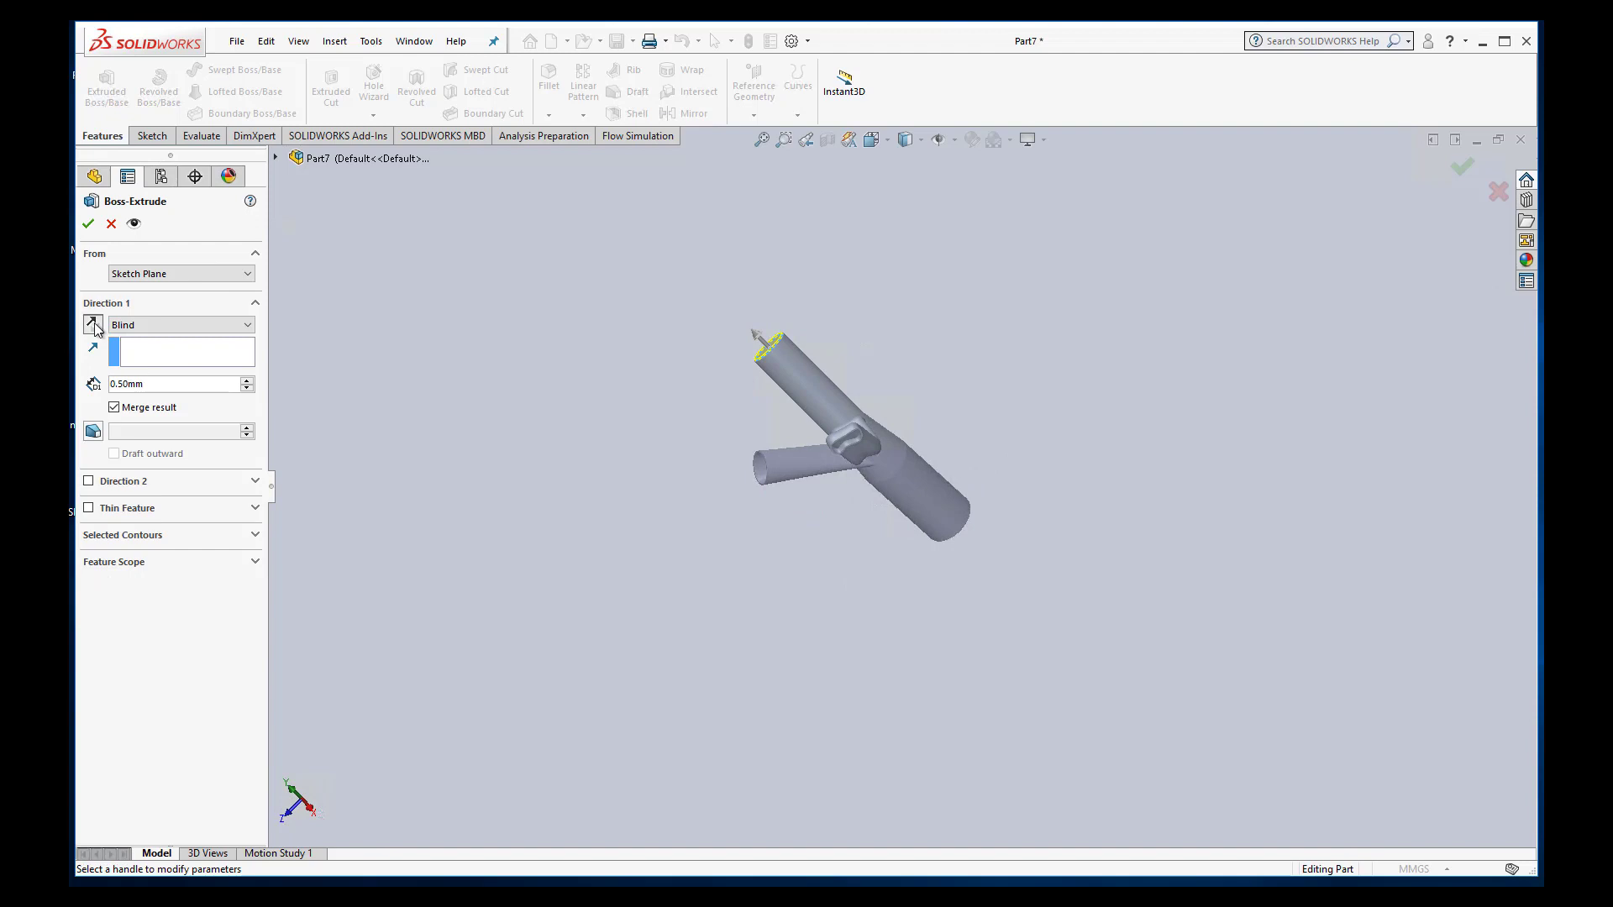
left_click(140, 410)
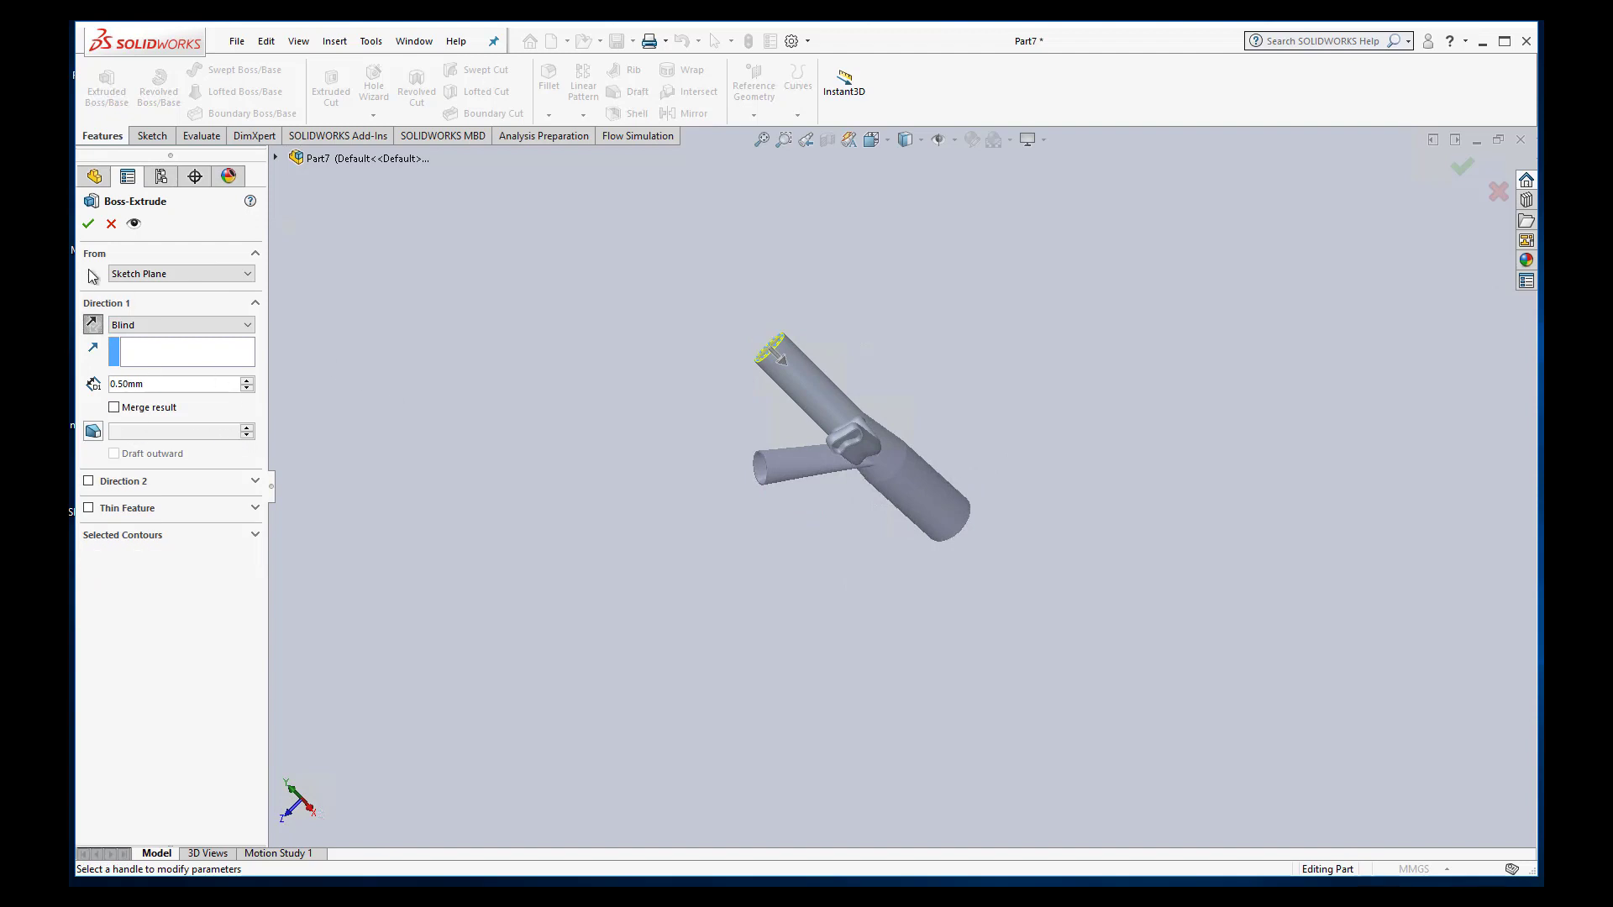
left_click(87, 223)
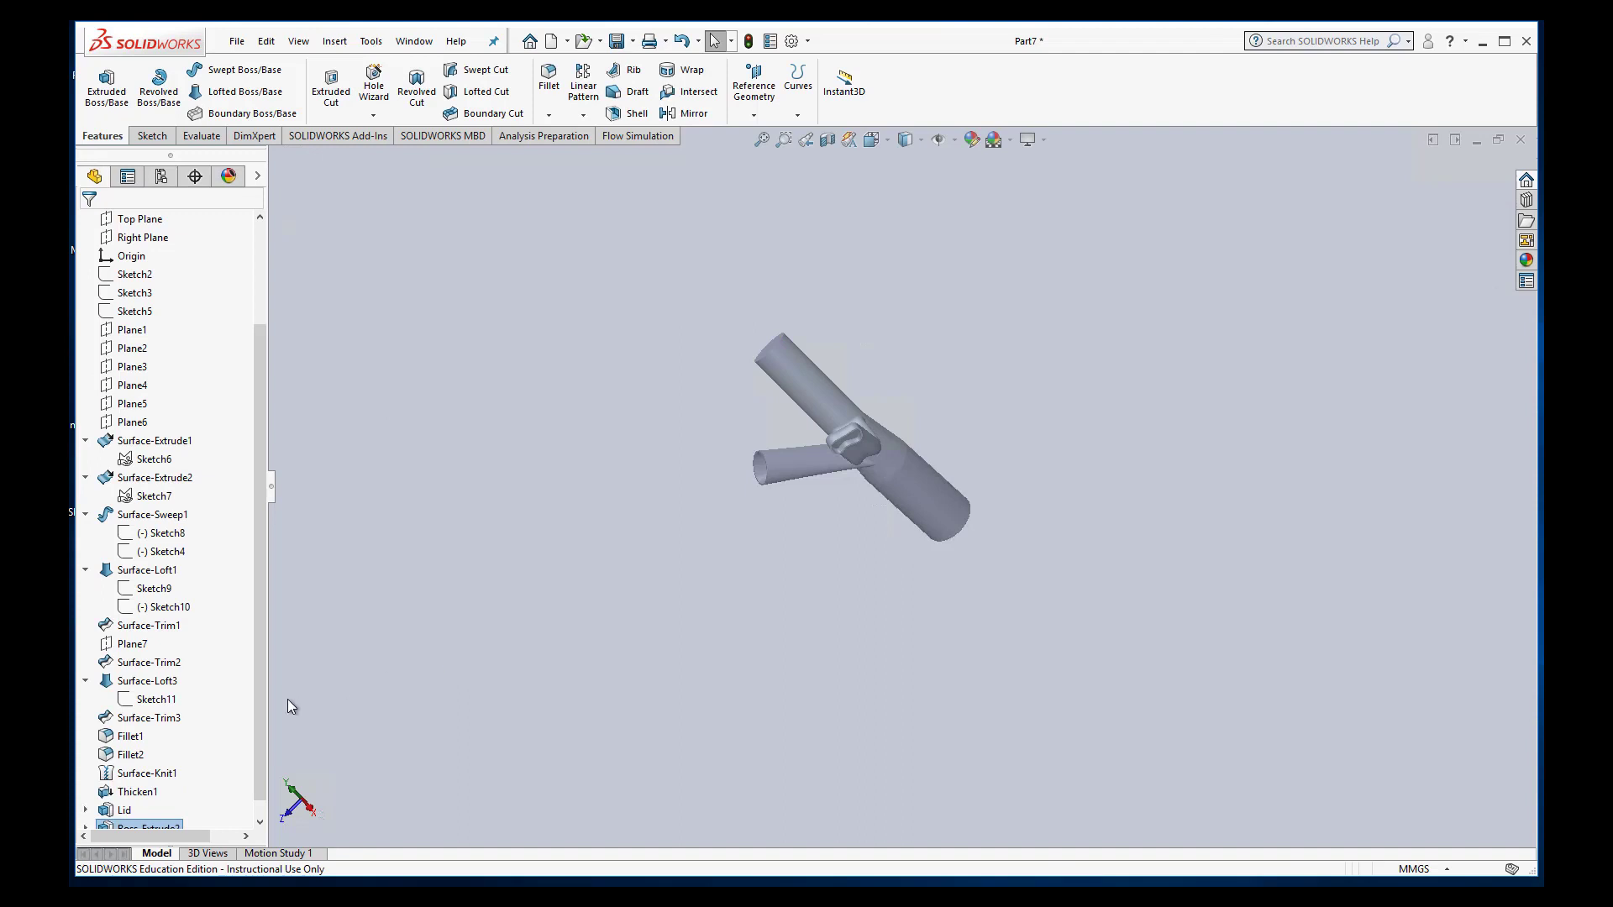
- Rename Boss-Extrude2 to 'Lid2'
scroll(253, 740, "down", 1)
left_click(149, 812)
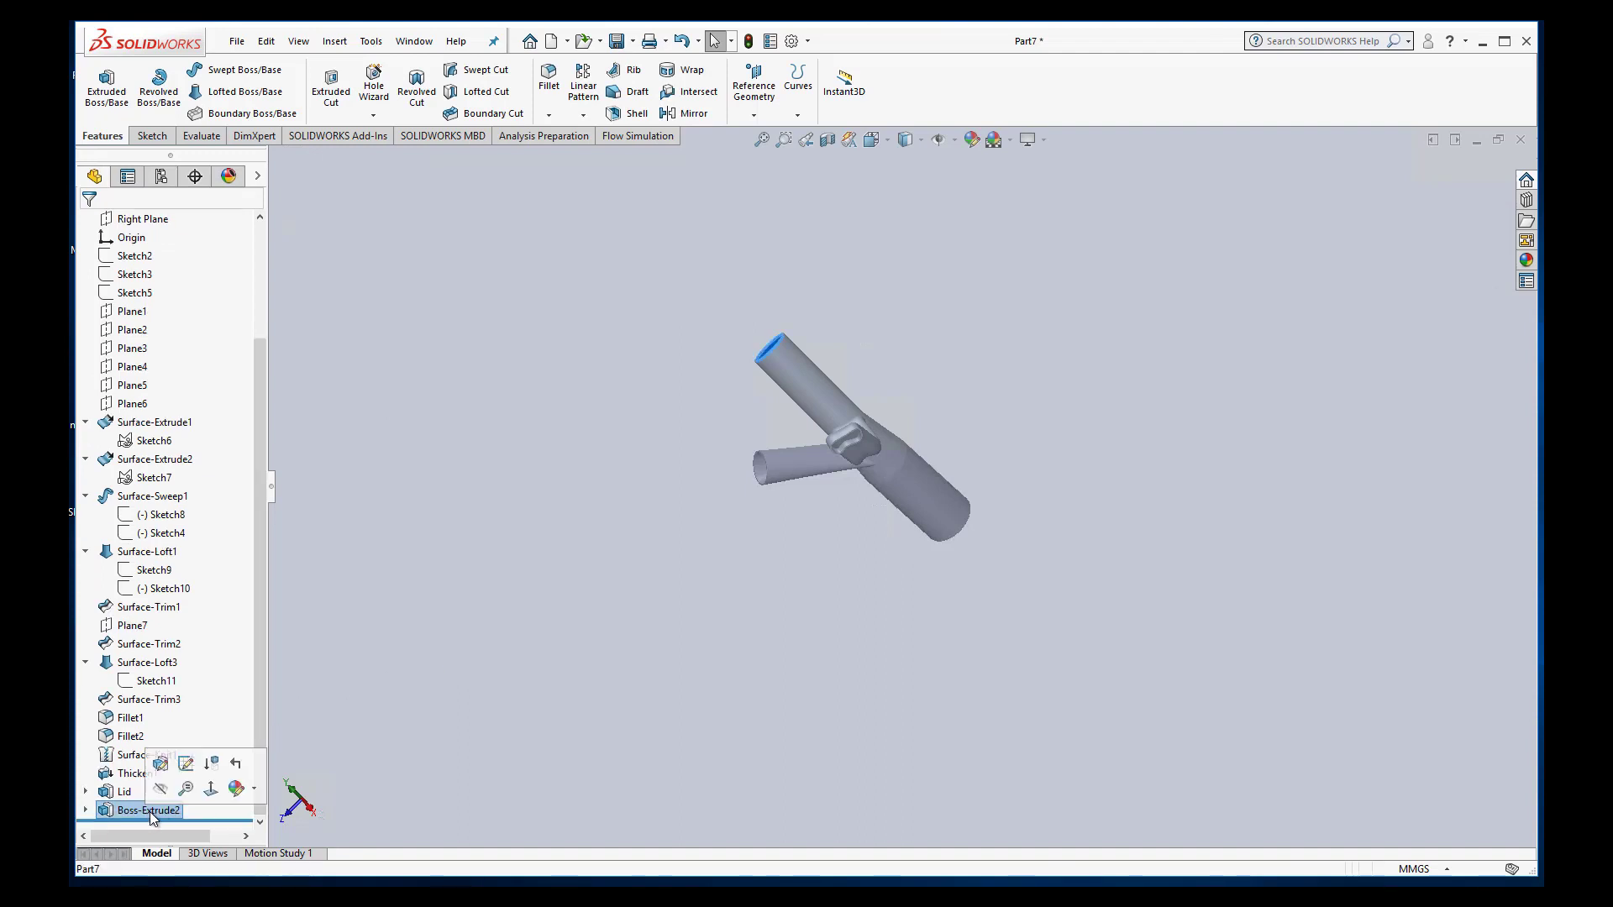
left_click(154, 812)
left_click_drag(183, 808, 115, 812)
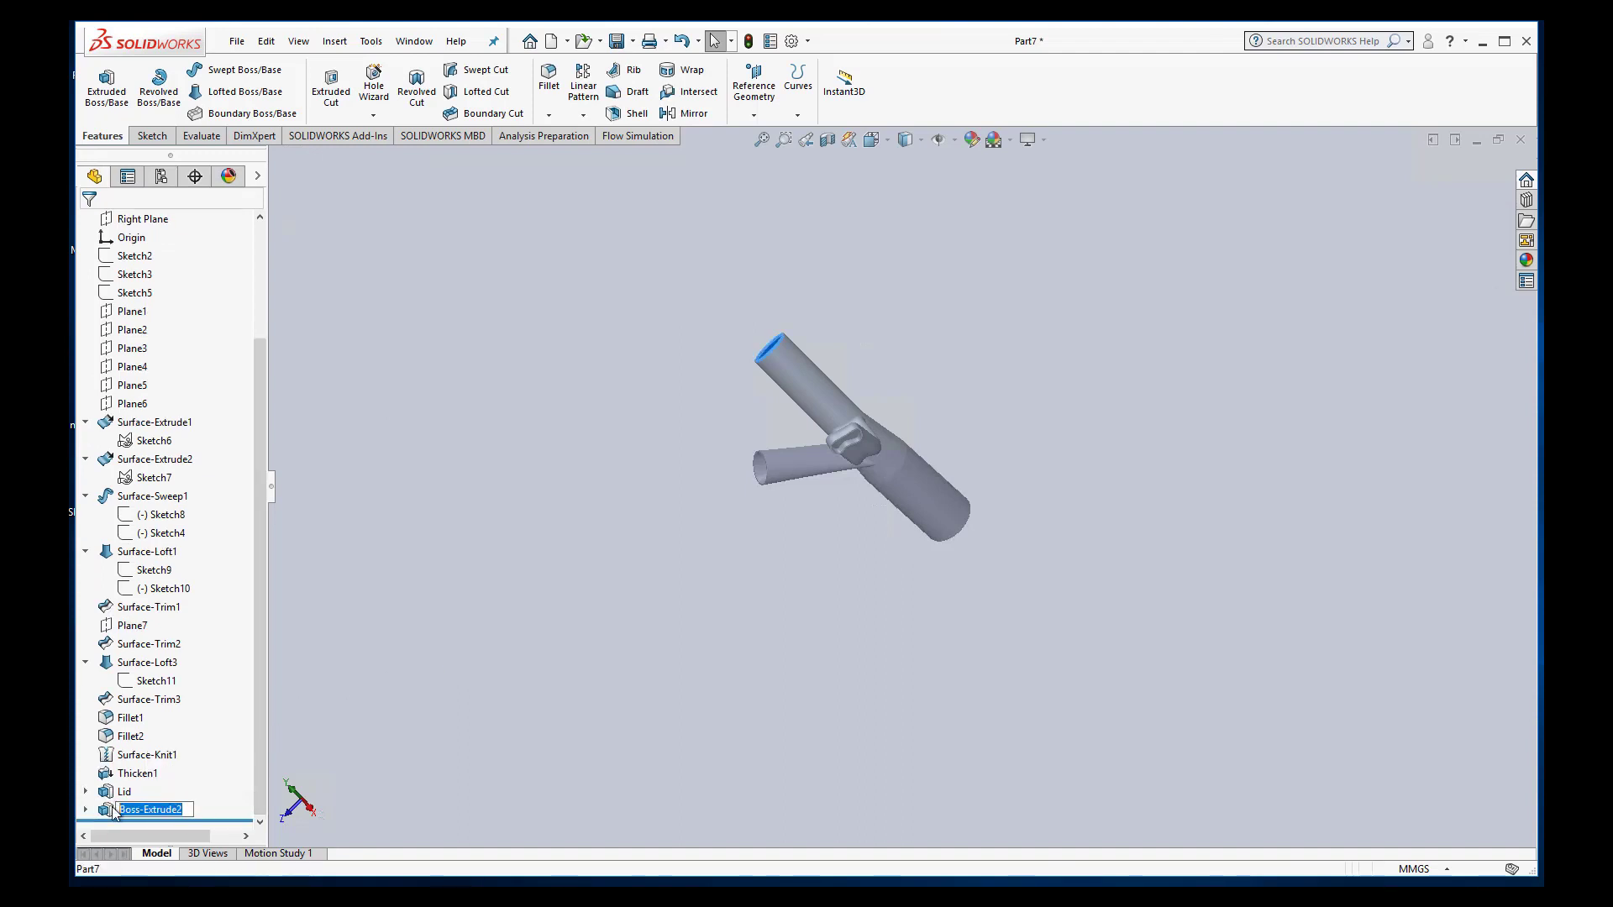
type("Lid2")
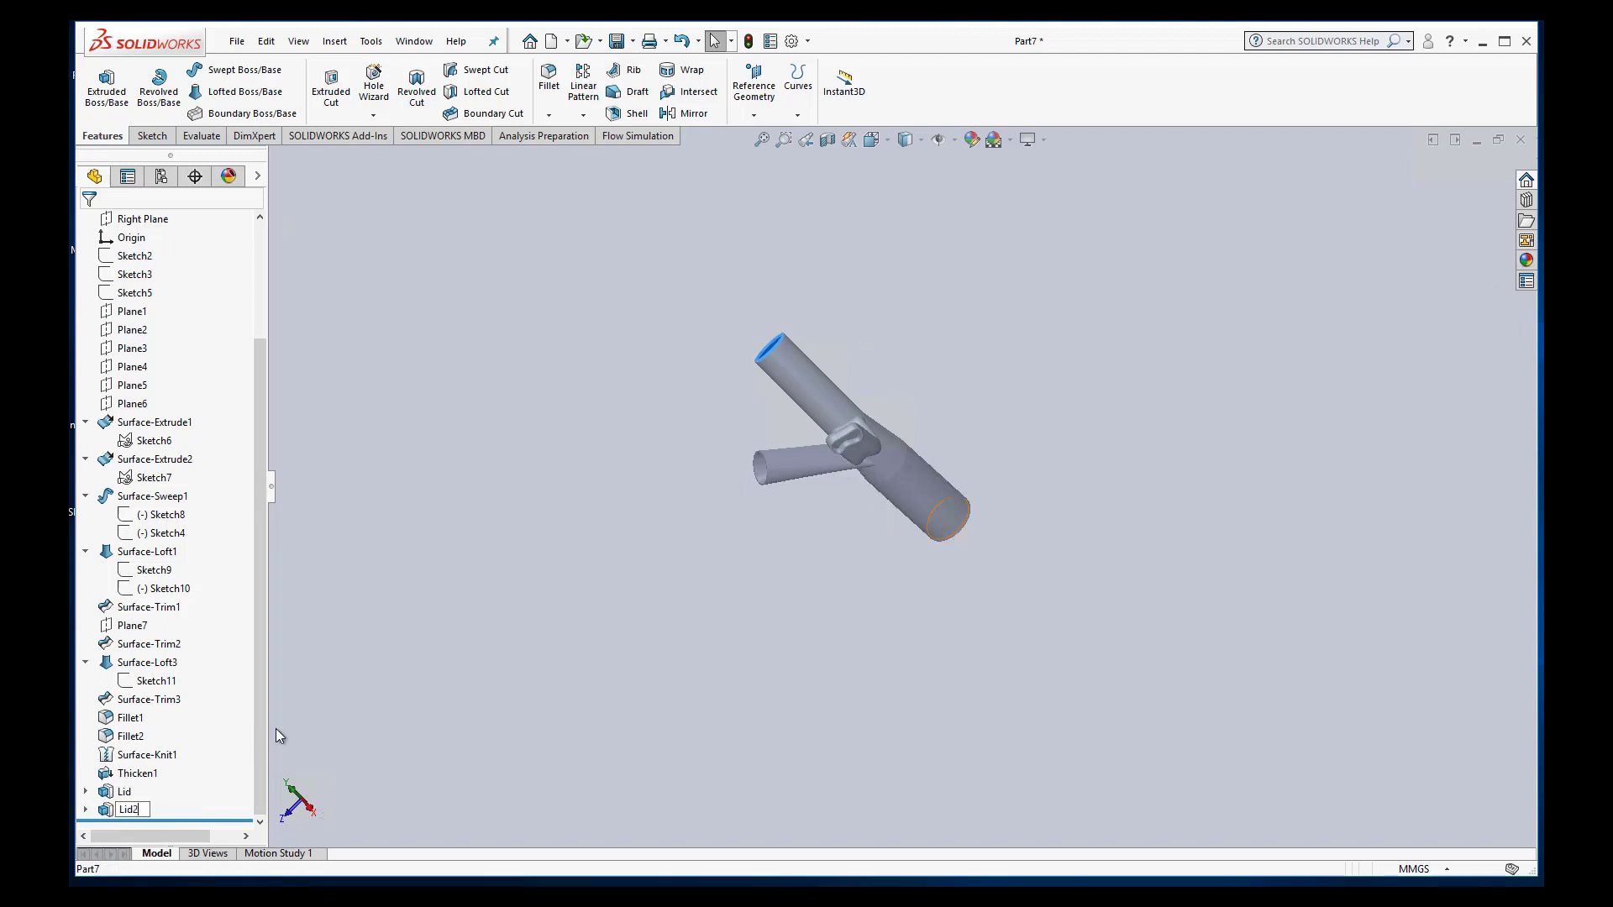
left_click(397, 690)
middle_click_drag(768, 631, 820, 587)
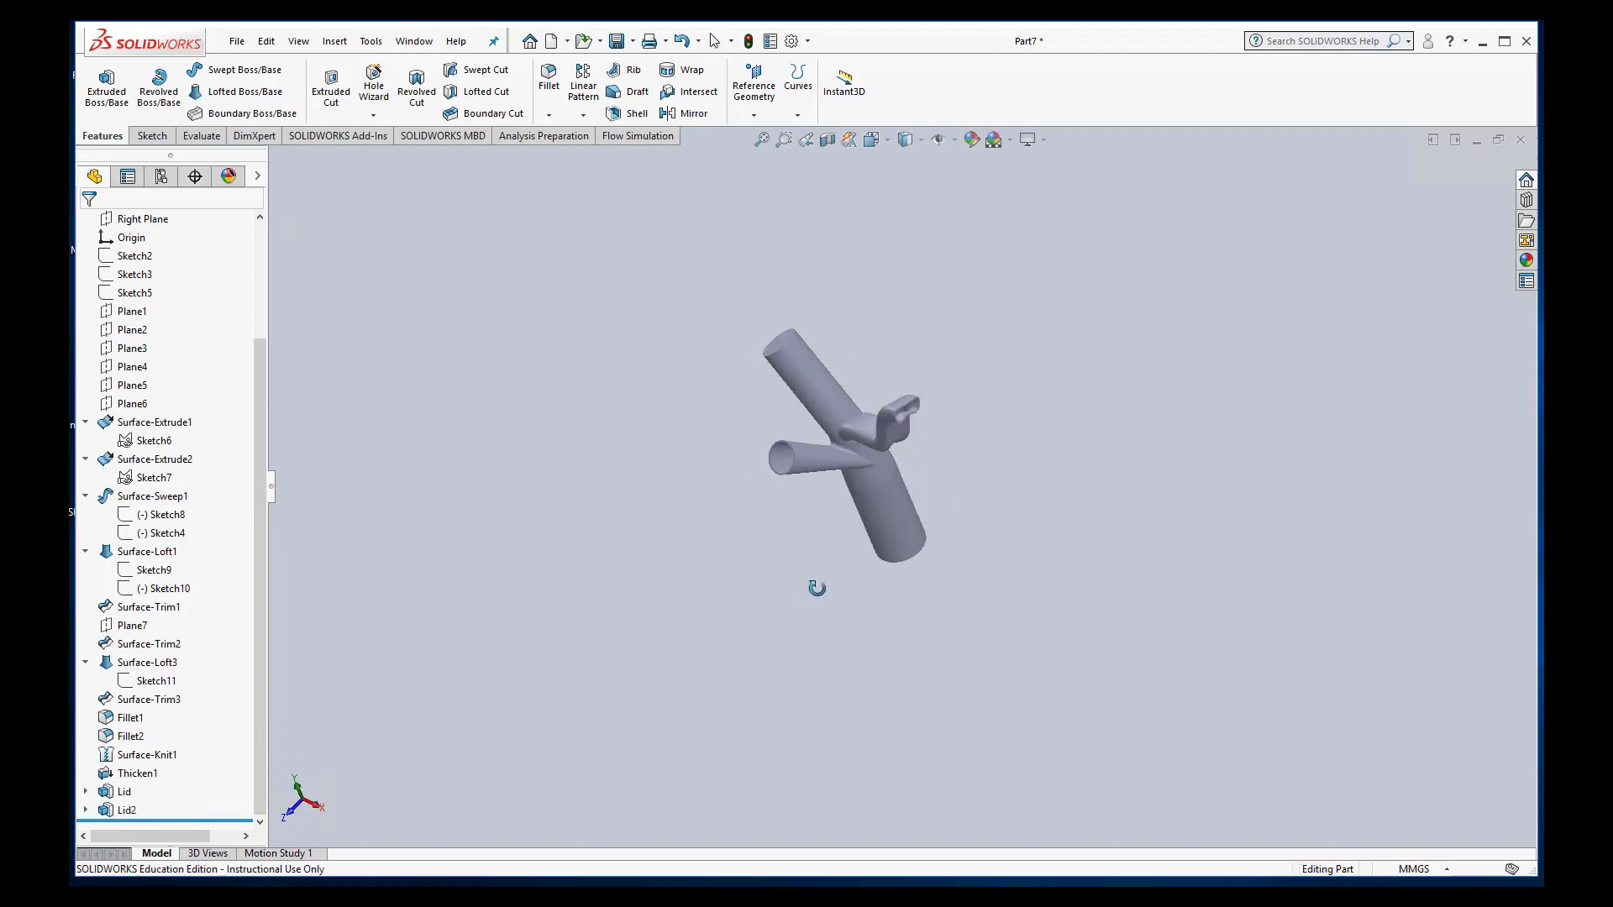
- Extrude Sketch9 reversed into the side branch as an unmerged lid, then begin renaming Boss-Extrude3
left_click(154, 571)
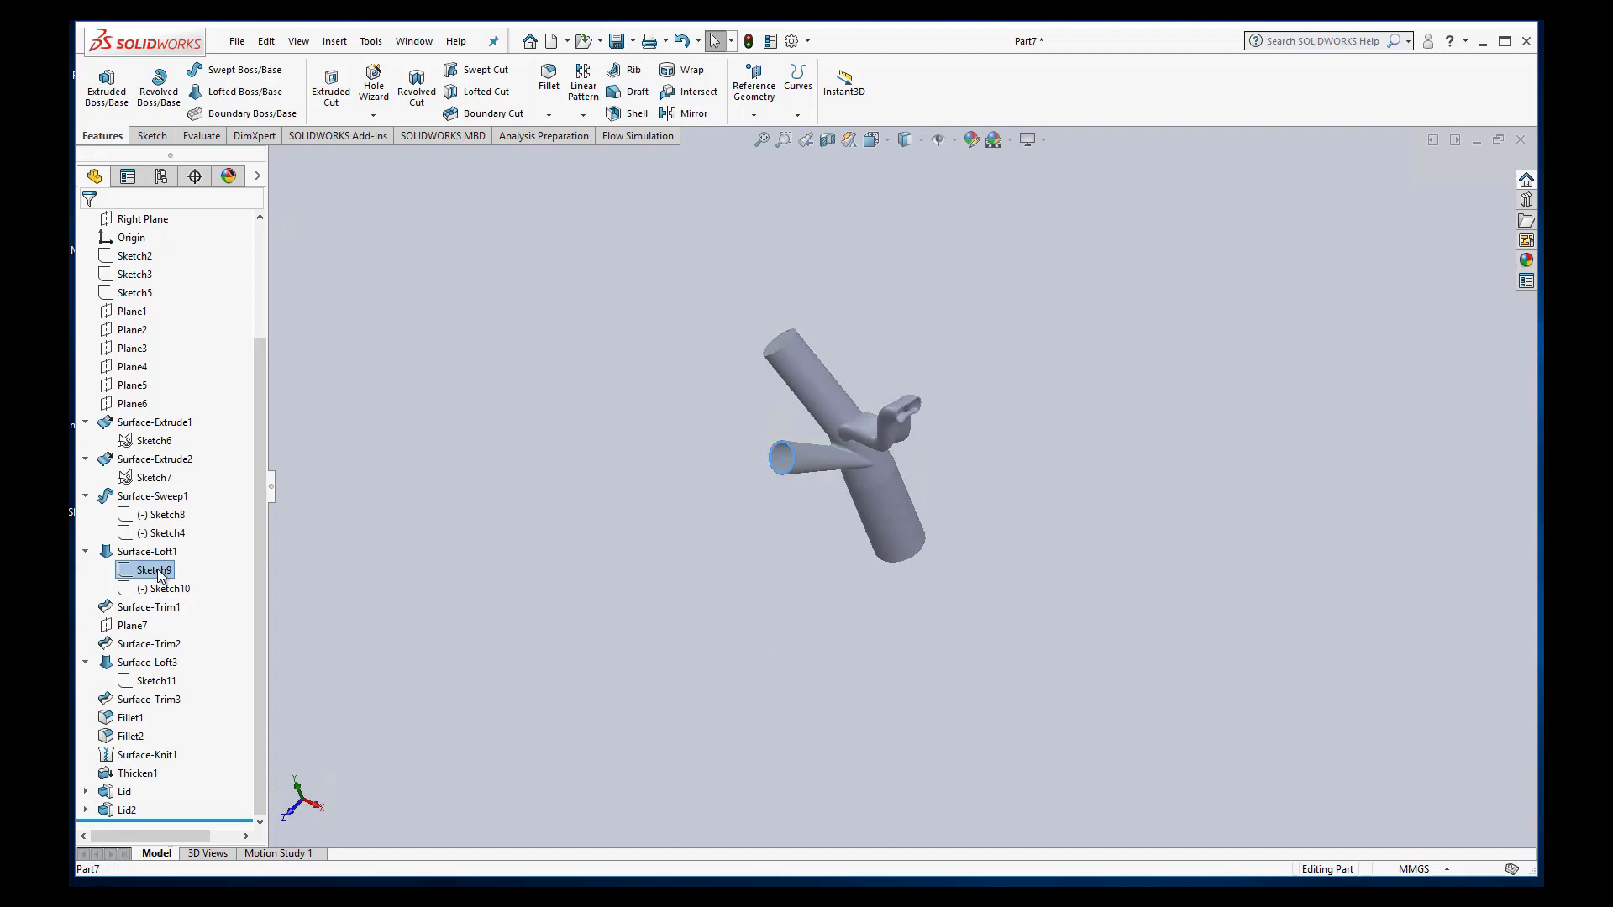
left_click(110, 84)
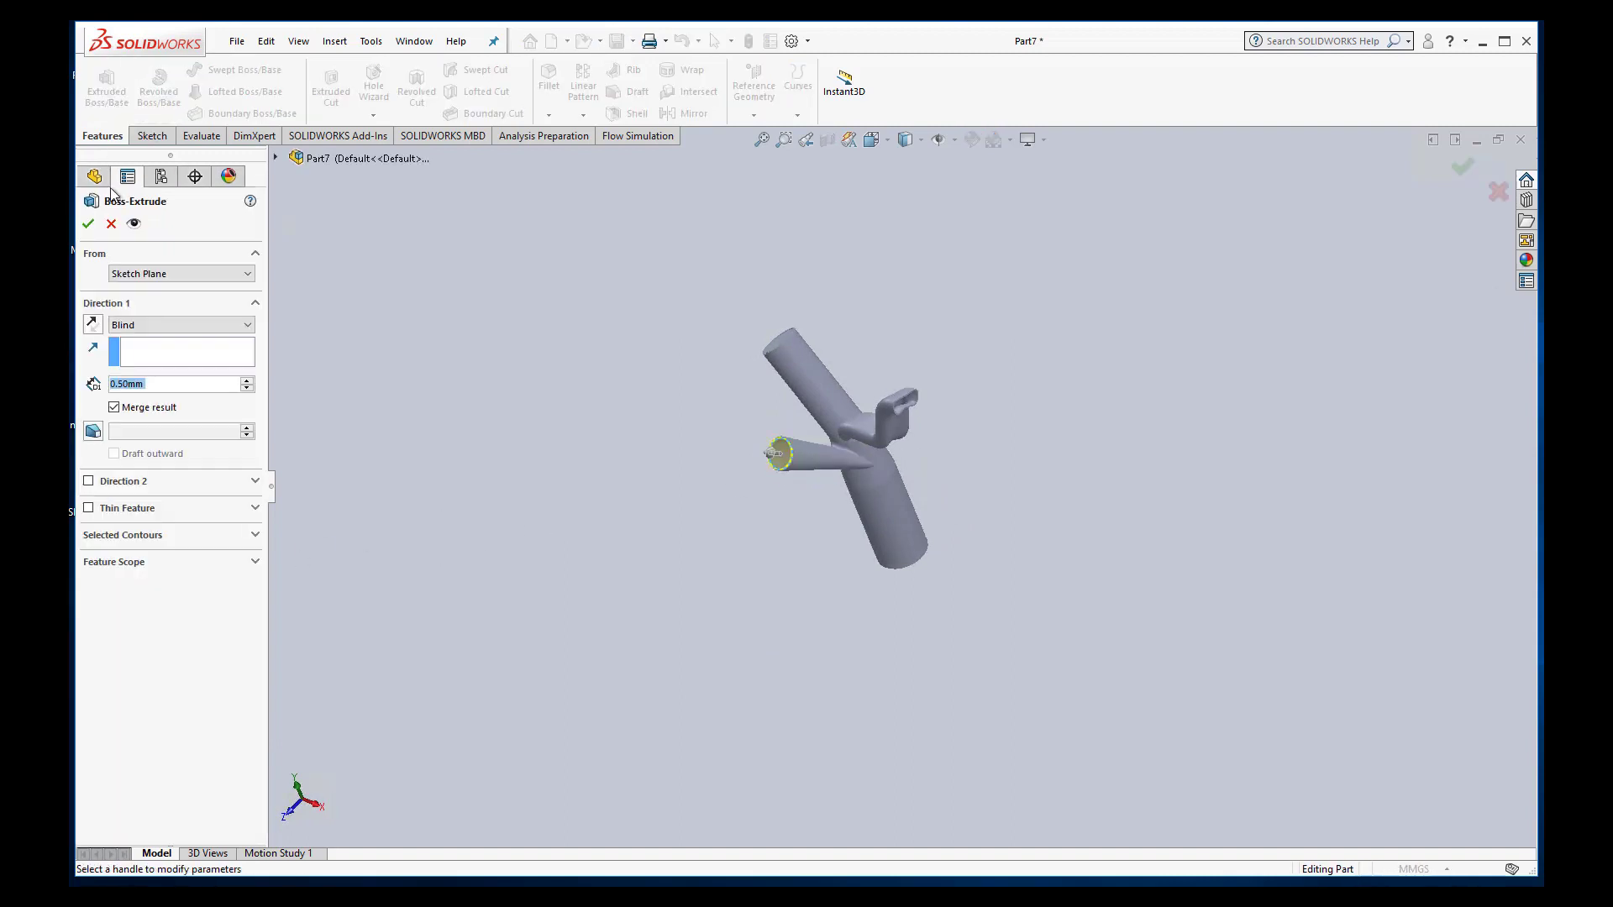
middle_click_drag(807, 496, 756, 492)
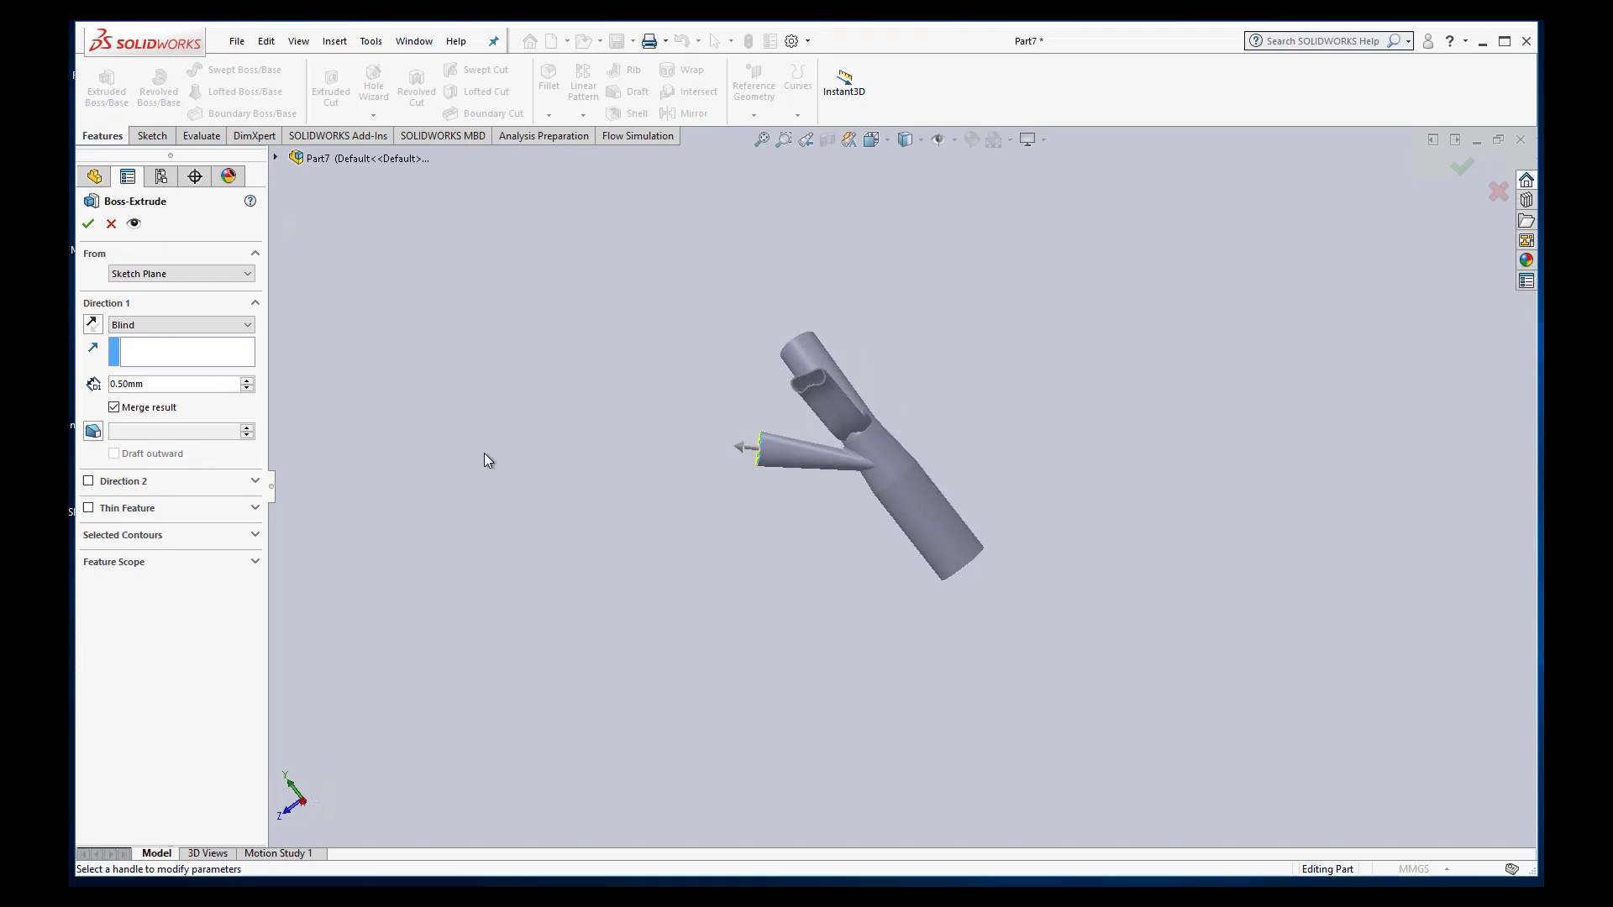
left_click(92, 330)
left_click(122, 408)
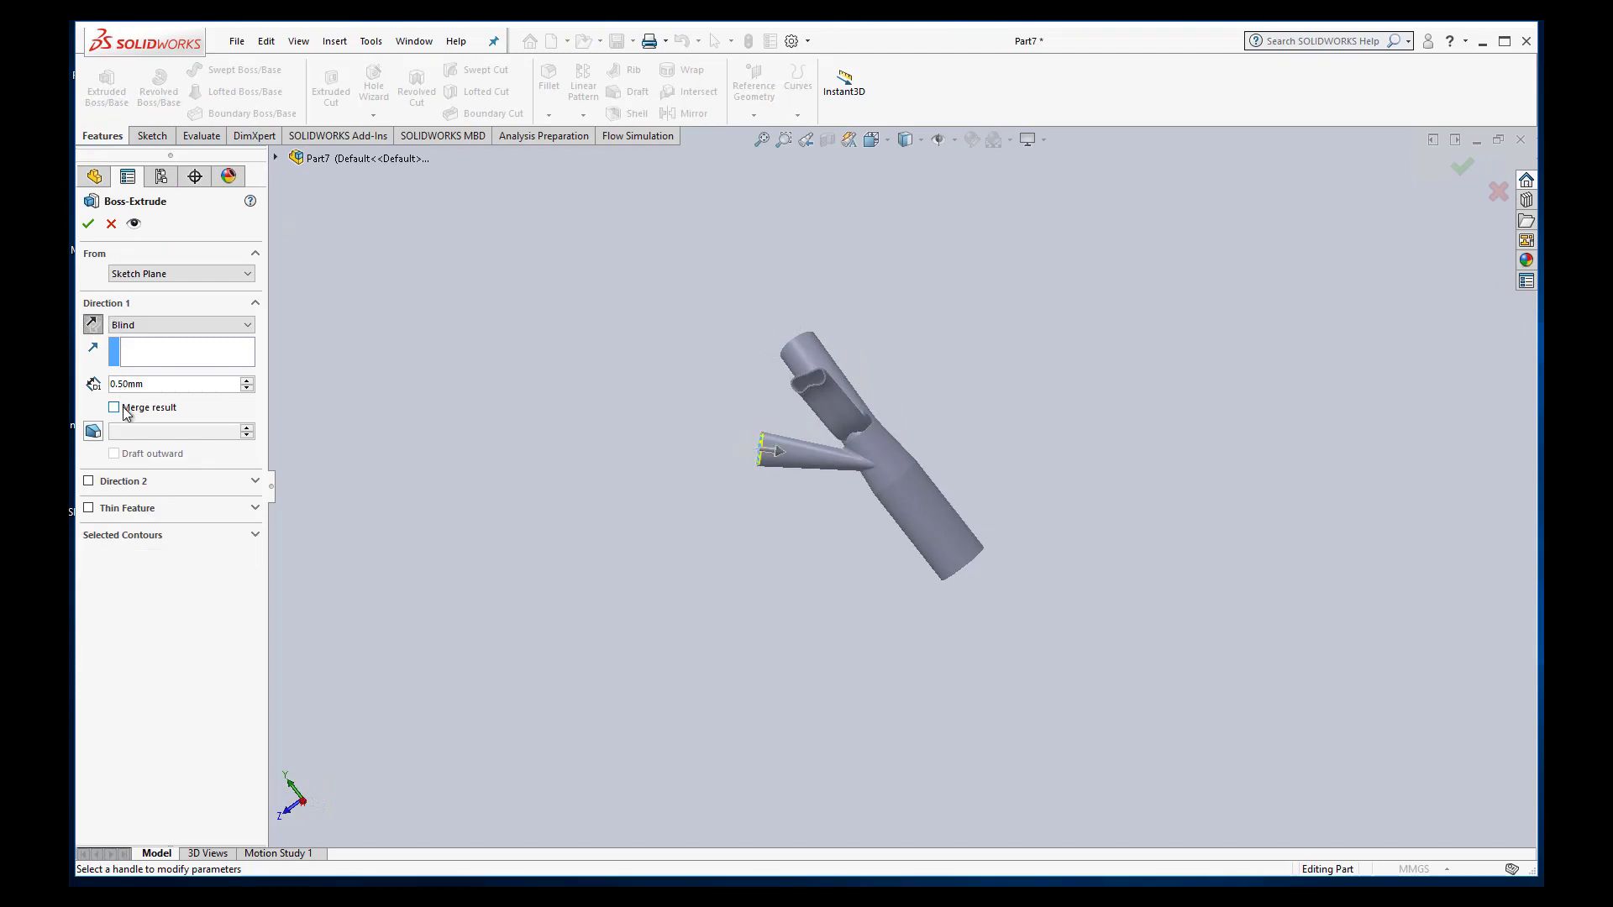
middle_click_drag(547, 450, 547, 466)
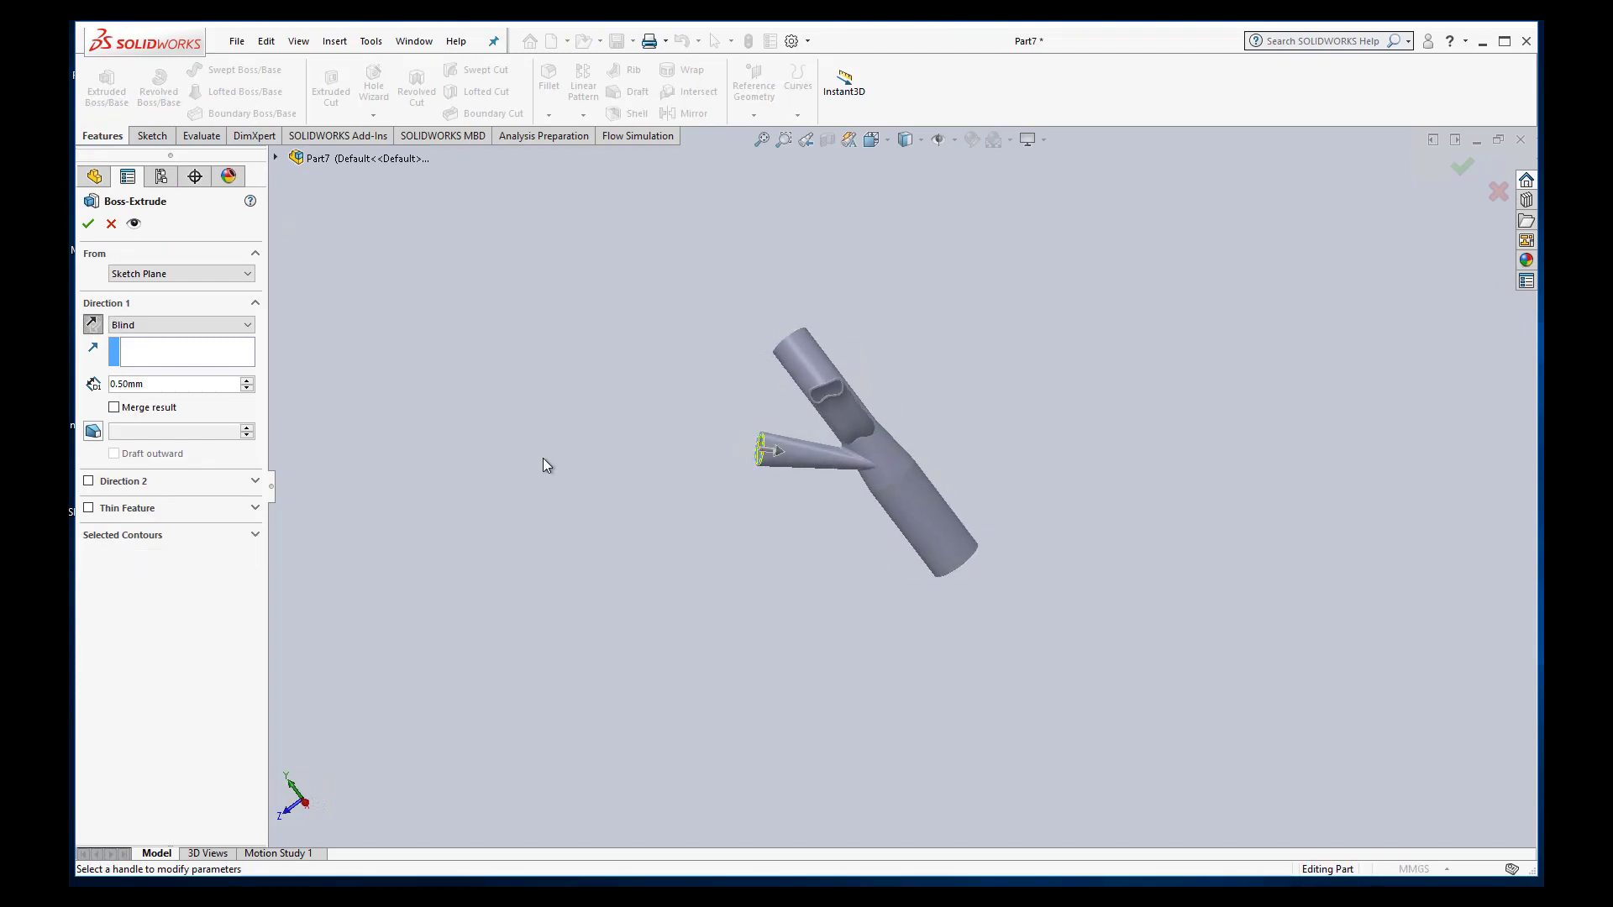
left_click(89, 224)
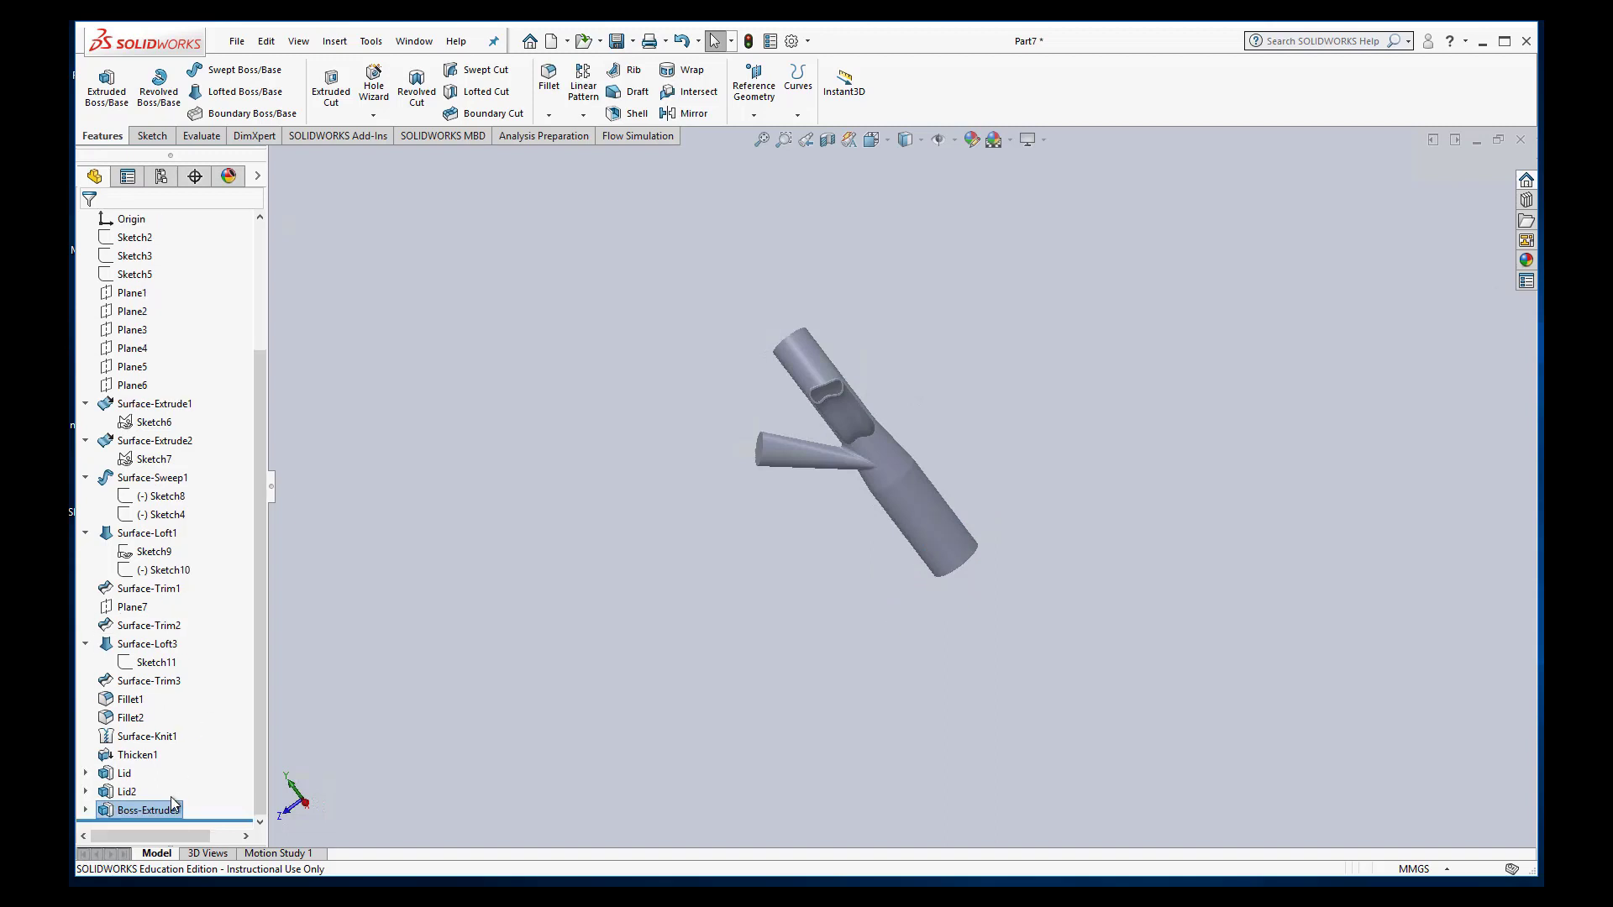
left_click(159, 810)
left_click(164, 810)
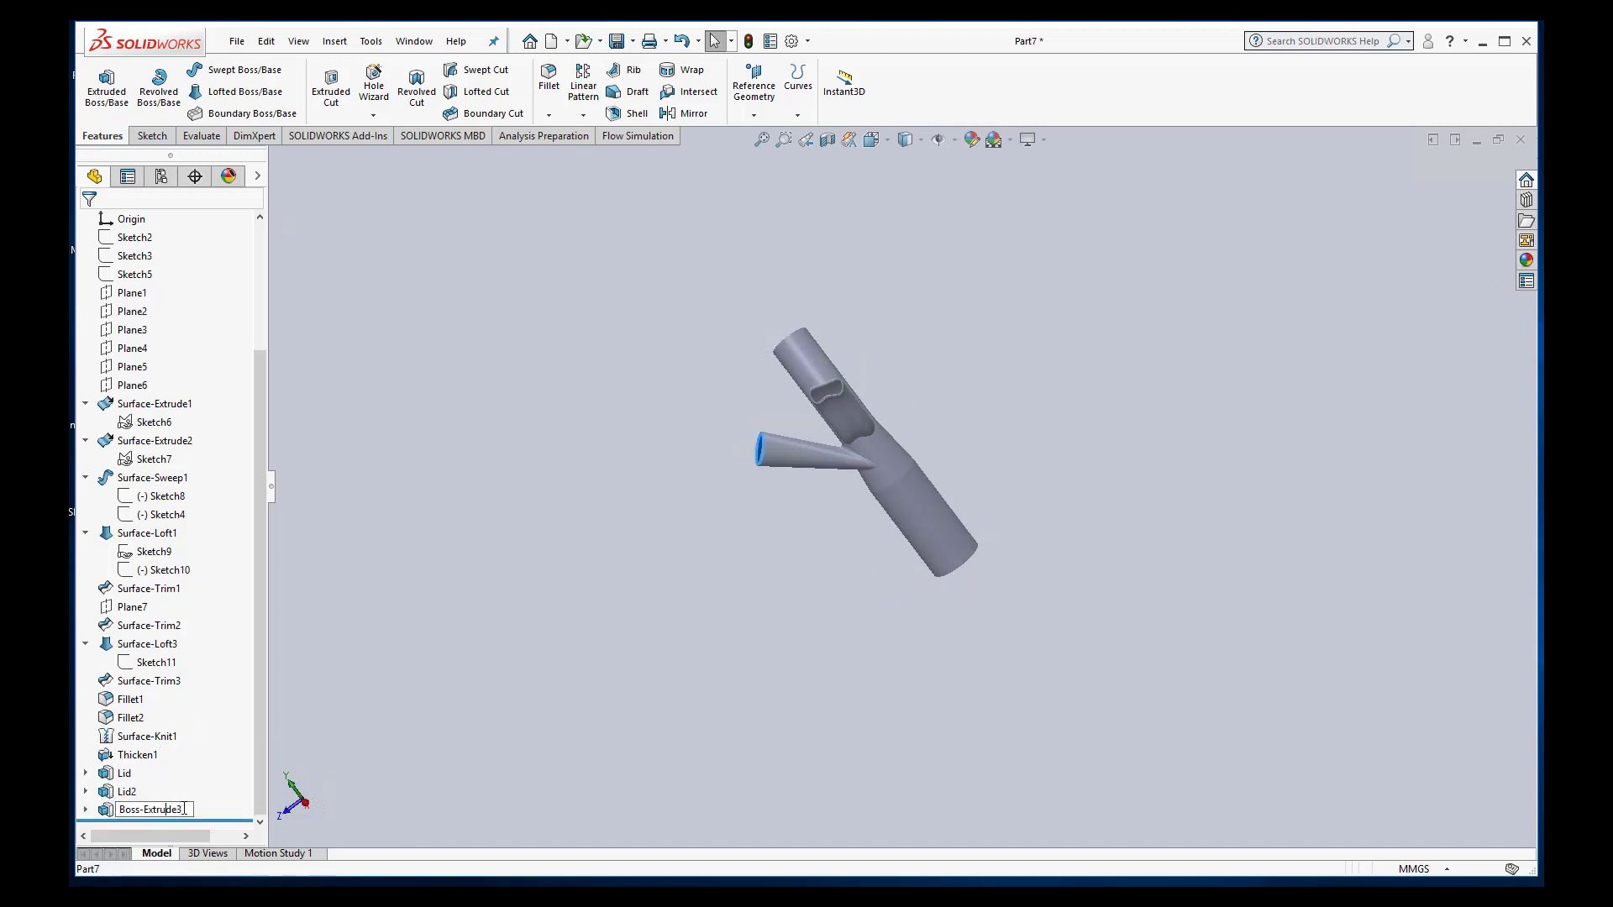
- Finish naming Lid3, then extrude Sketch8 reversed into the curved branch
type("Lid3")
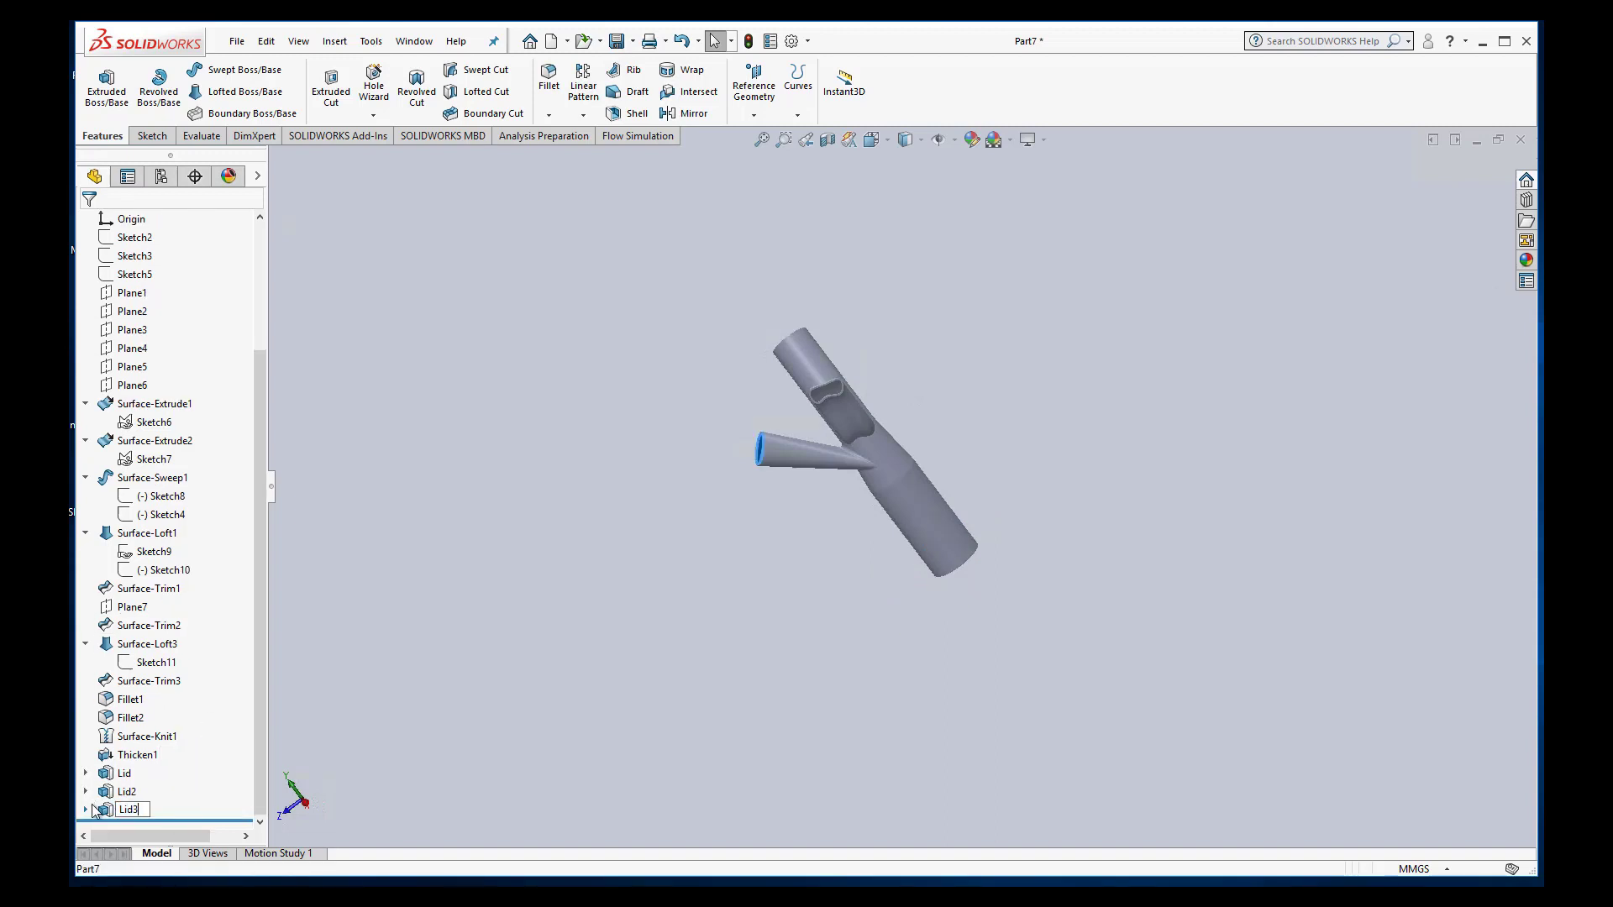
left_click(328, 769)
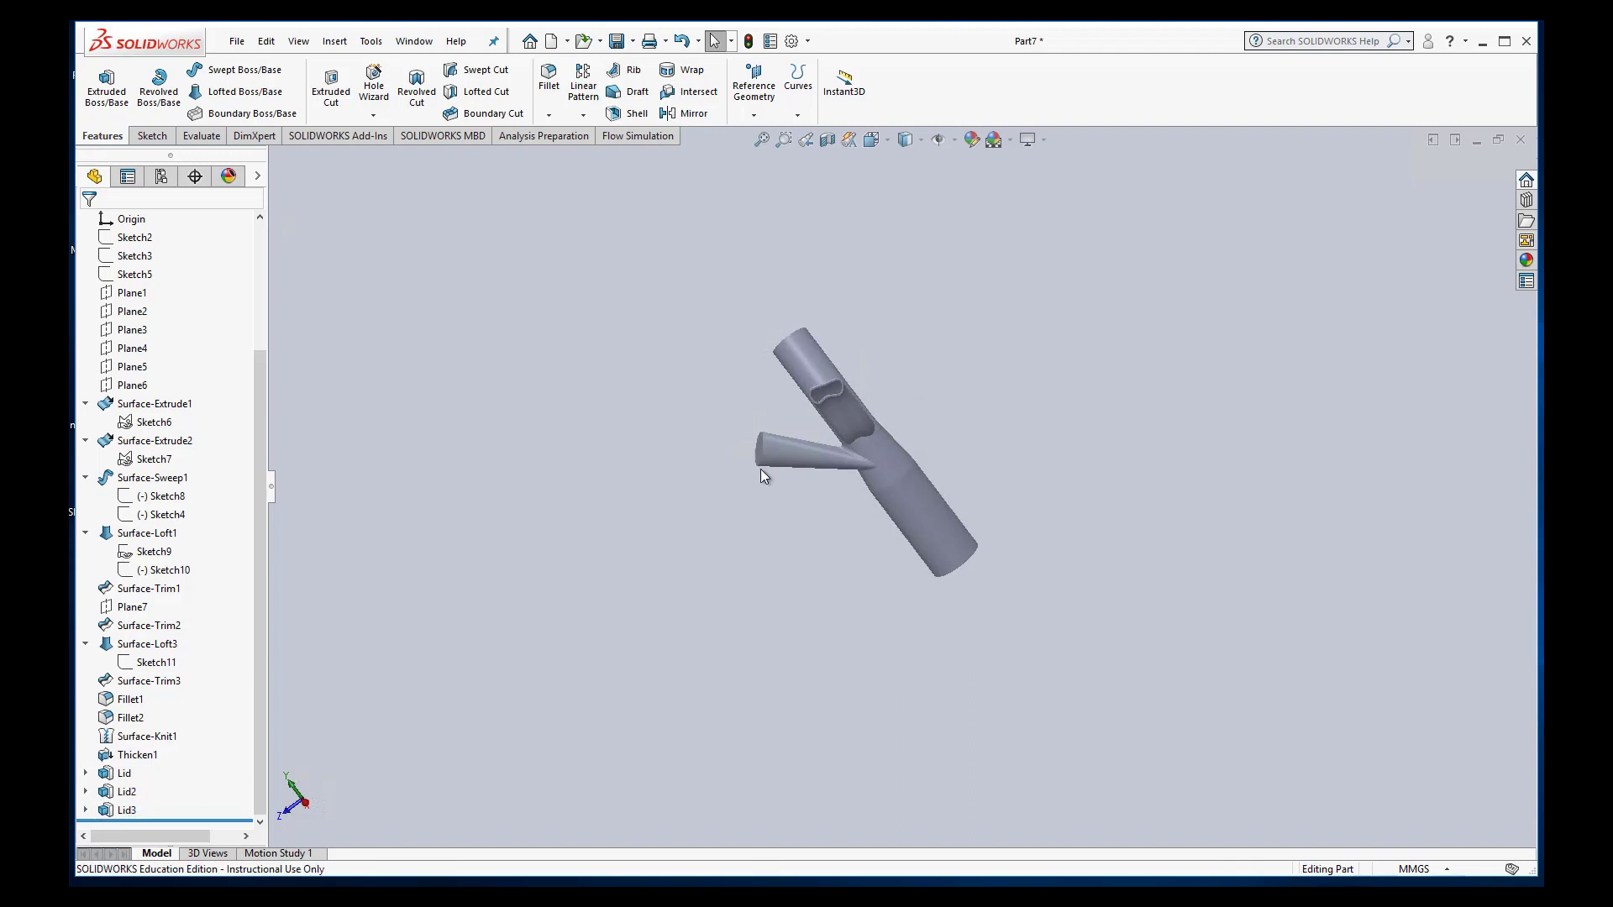
left_click(162, 497)
mouse_move(522, 612)
middle_mouse_down()
mouse_move(569, 630)
mouse_move(515, 580)
middle_mouse_up()
left_click(107, 87)
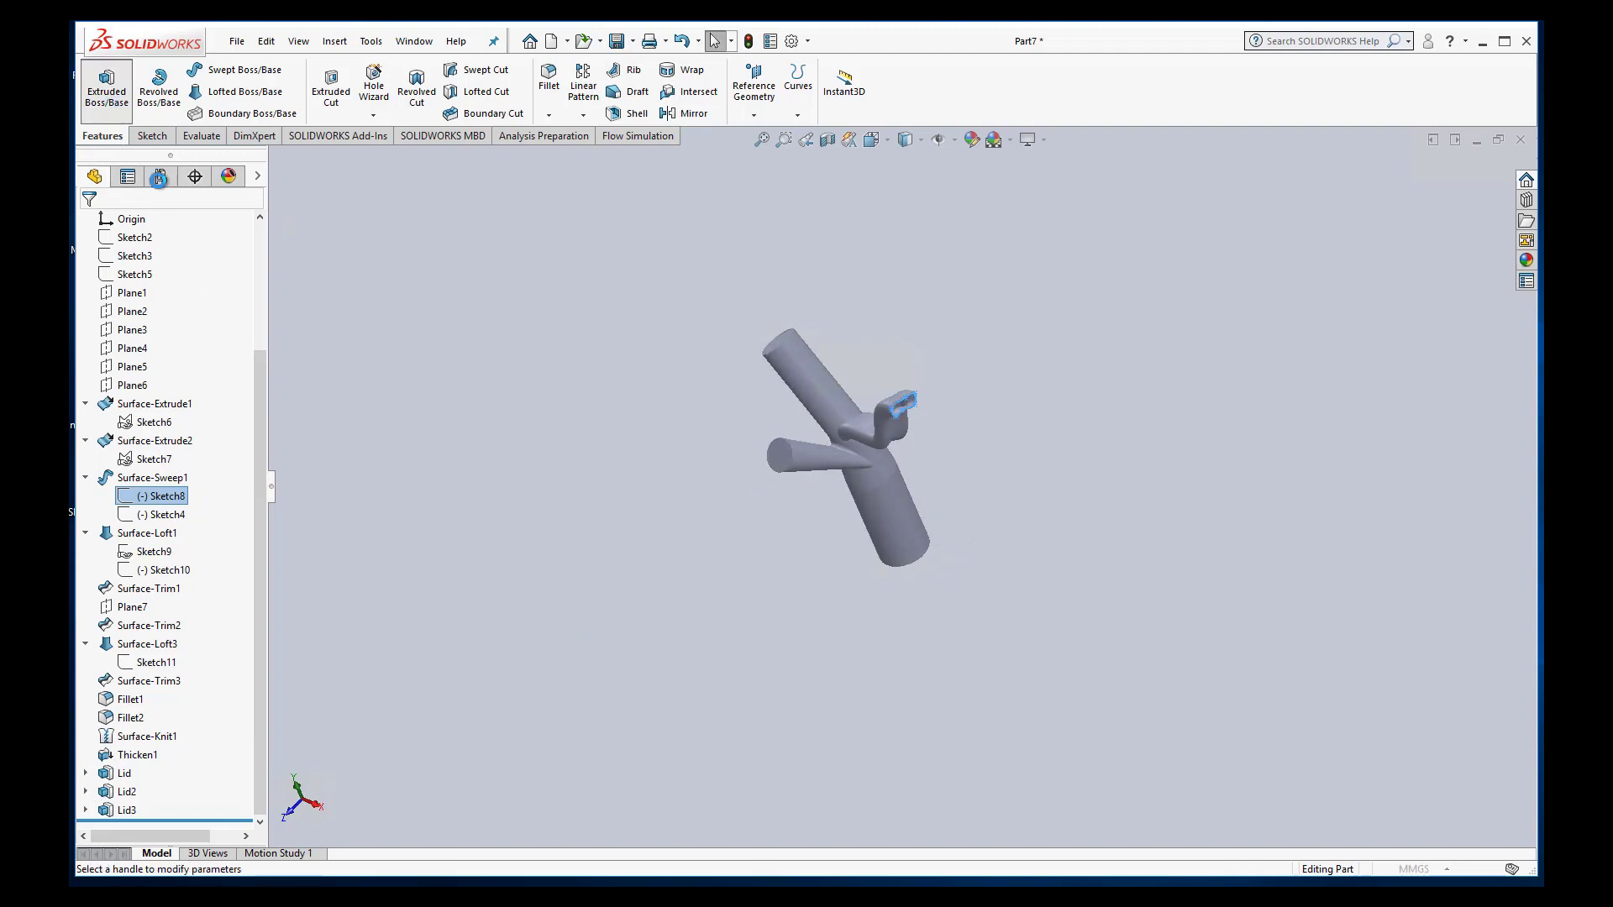
middle_click_drag(1006, 507, 780, 602)
left_click(93, 324)
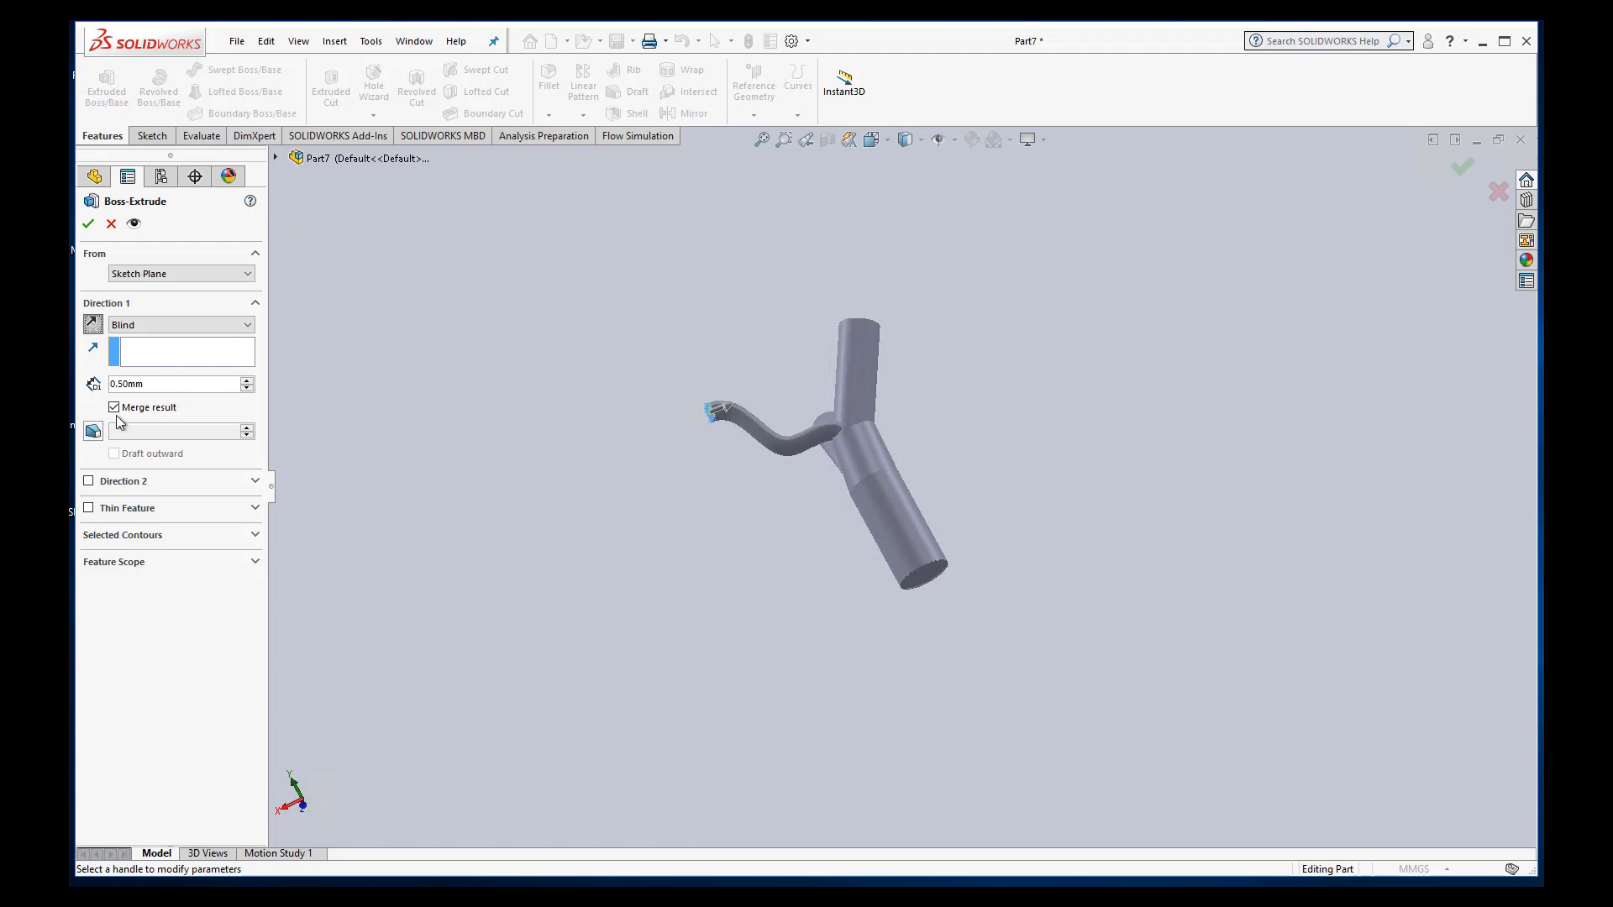
left_click(88, 223)
- Rename Boss-Extrude4 to 'Lid4'
scroll(188, 798, "down", 1)
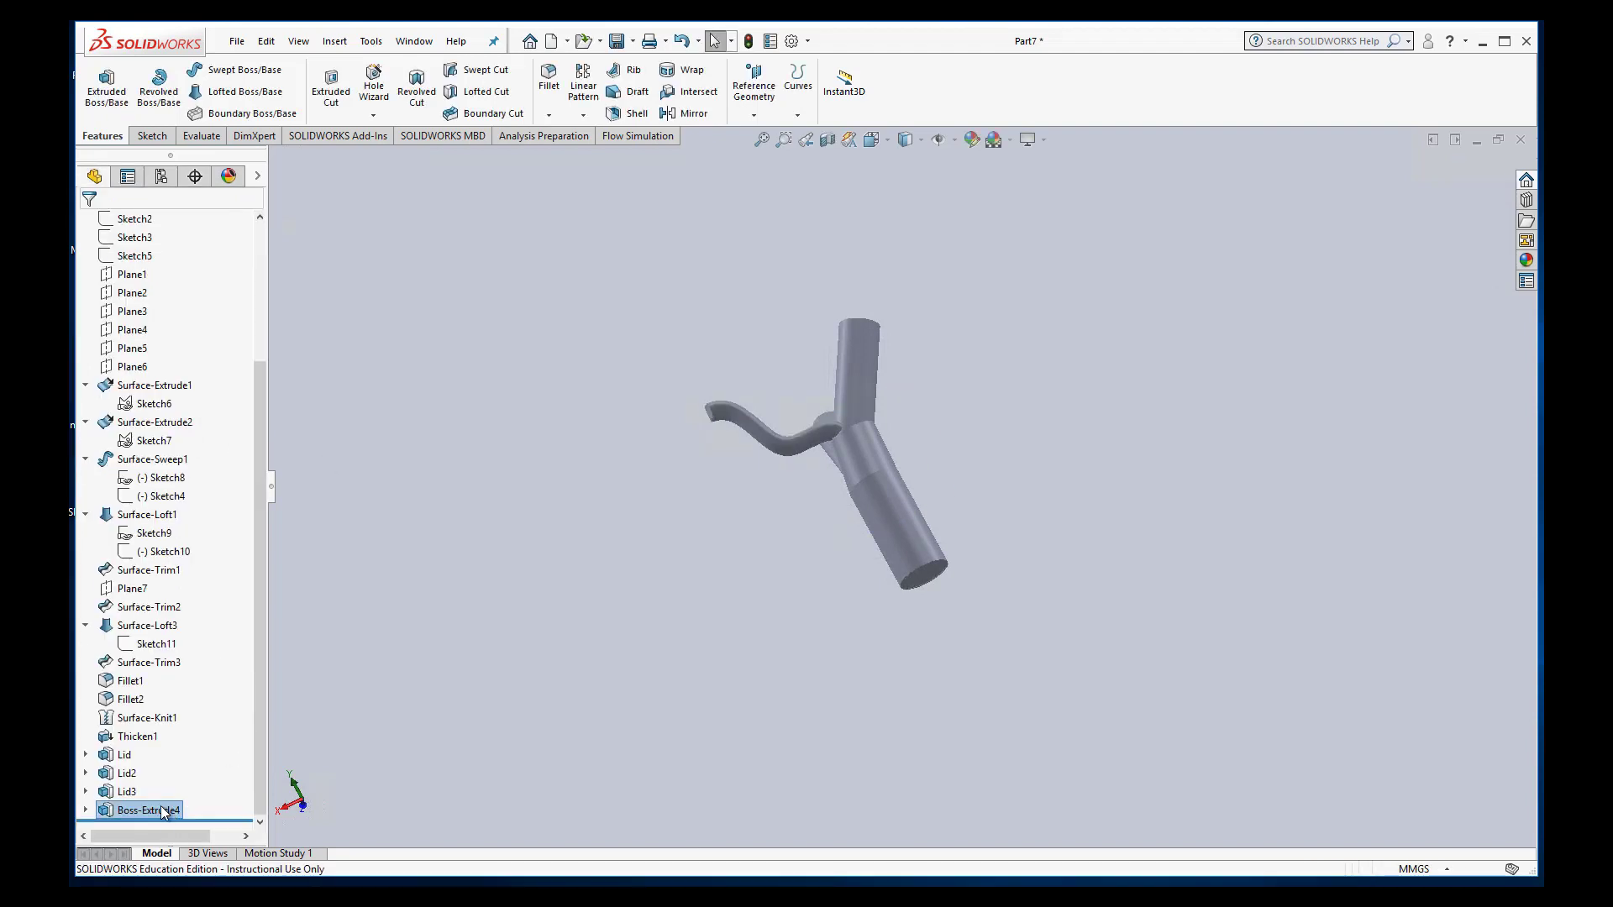
left_click(164, 811)
left_click(164, 811)
type("L")
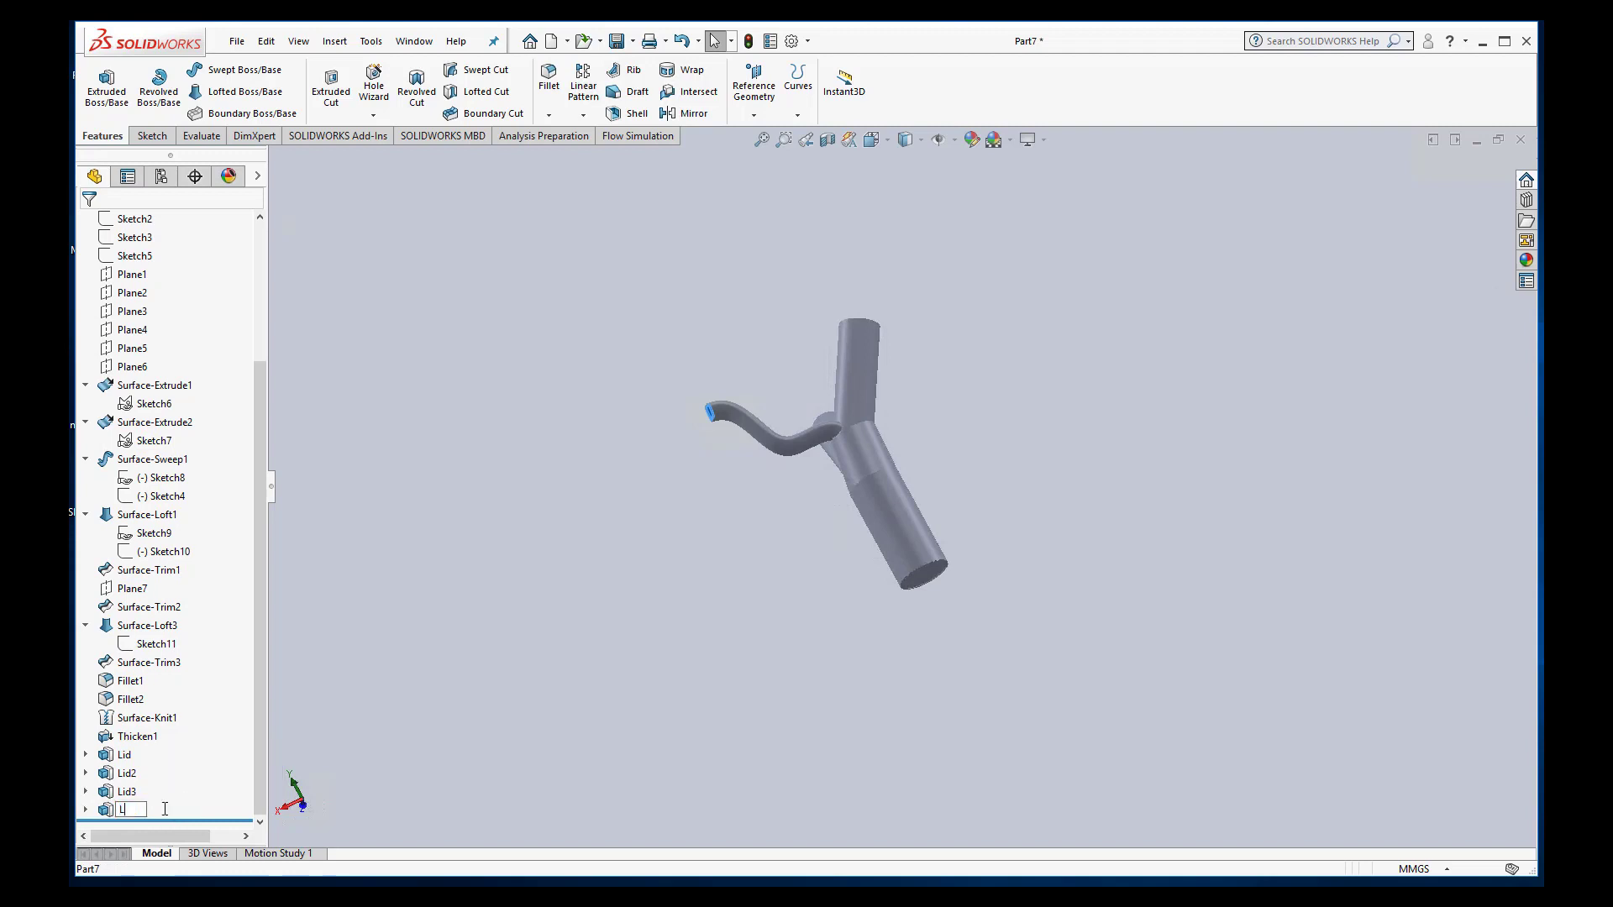
type("id4")
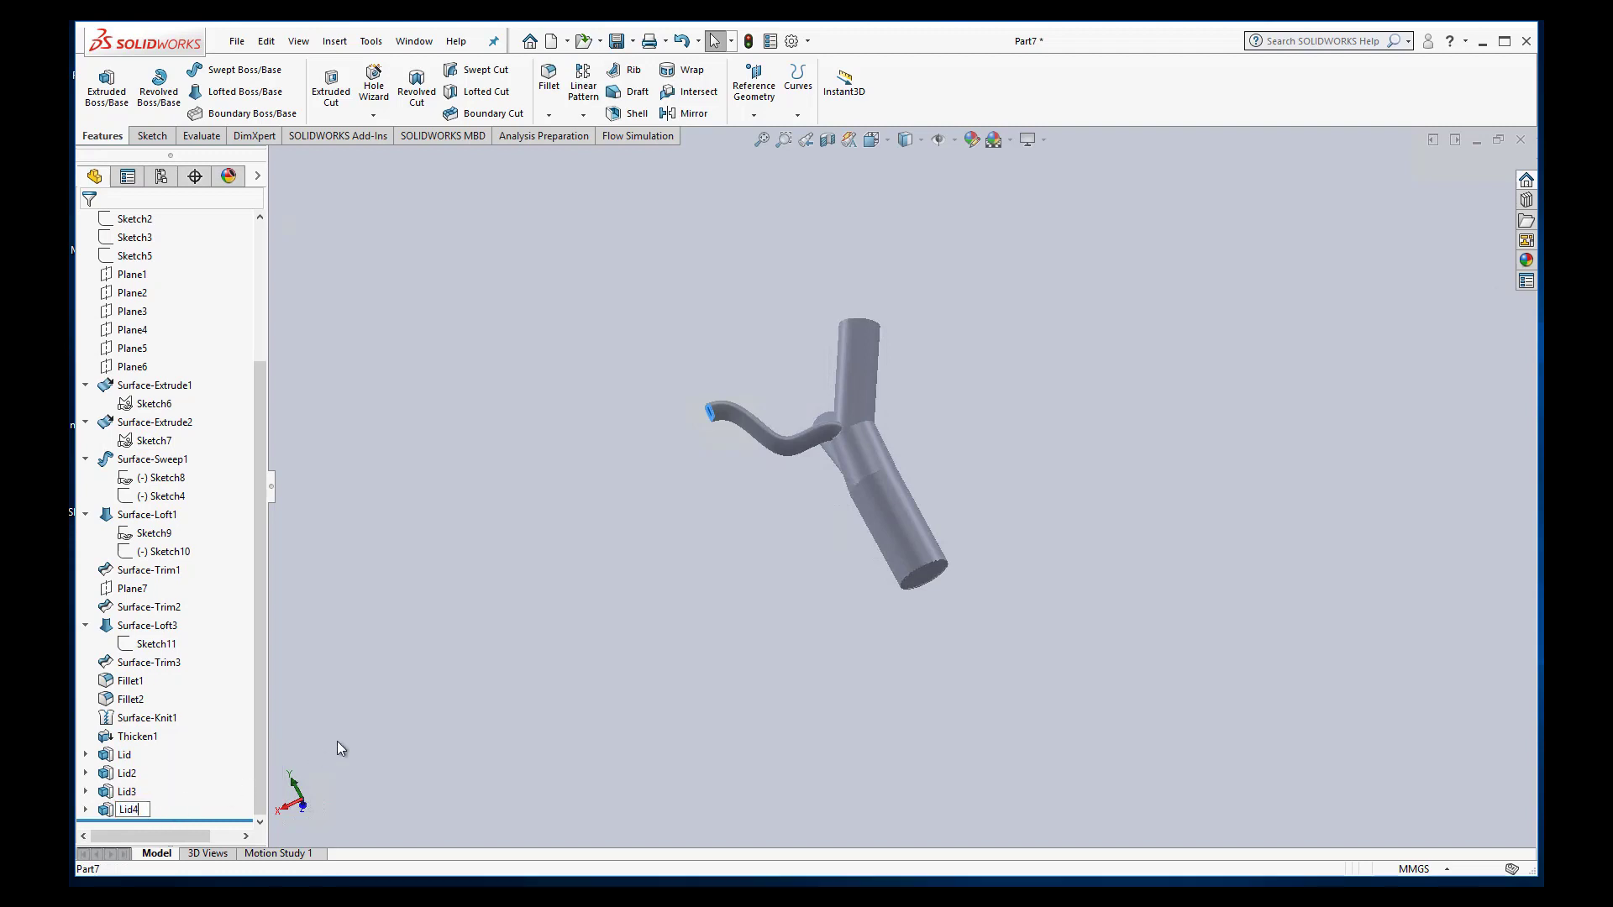
left_click(521, 693)
- Make Thicken1 transparent and inspect the four lids through it
middle_click_drag(459, 724, 499, 682)
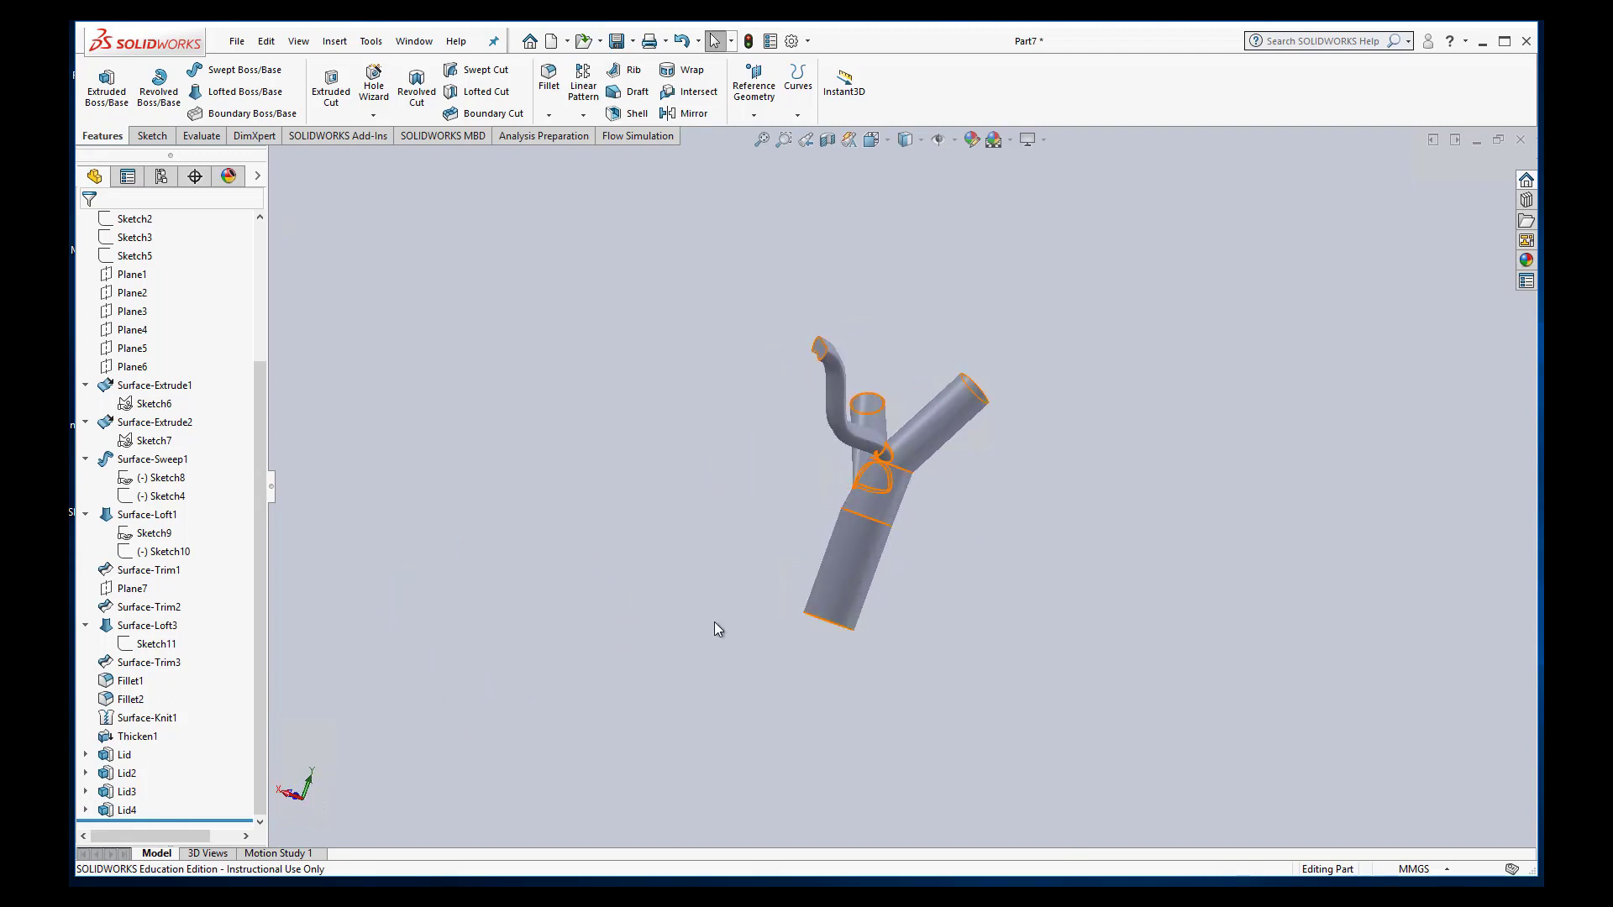
left_click(148, 738)
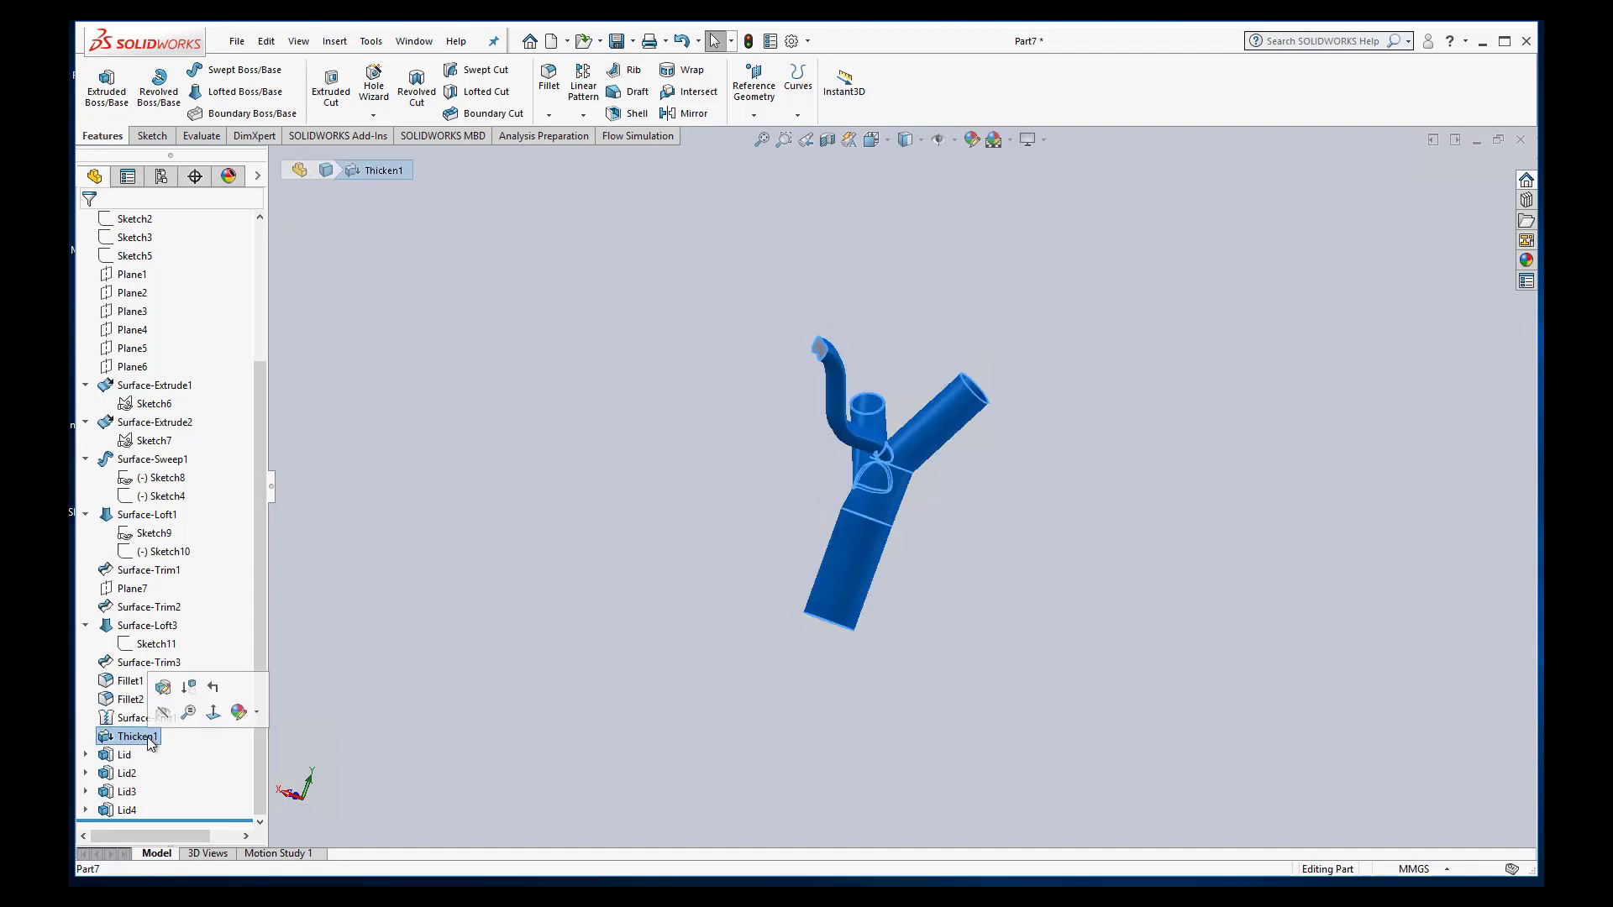
right_click(148, 737)
left_click(212, 790)
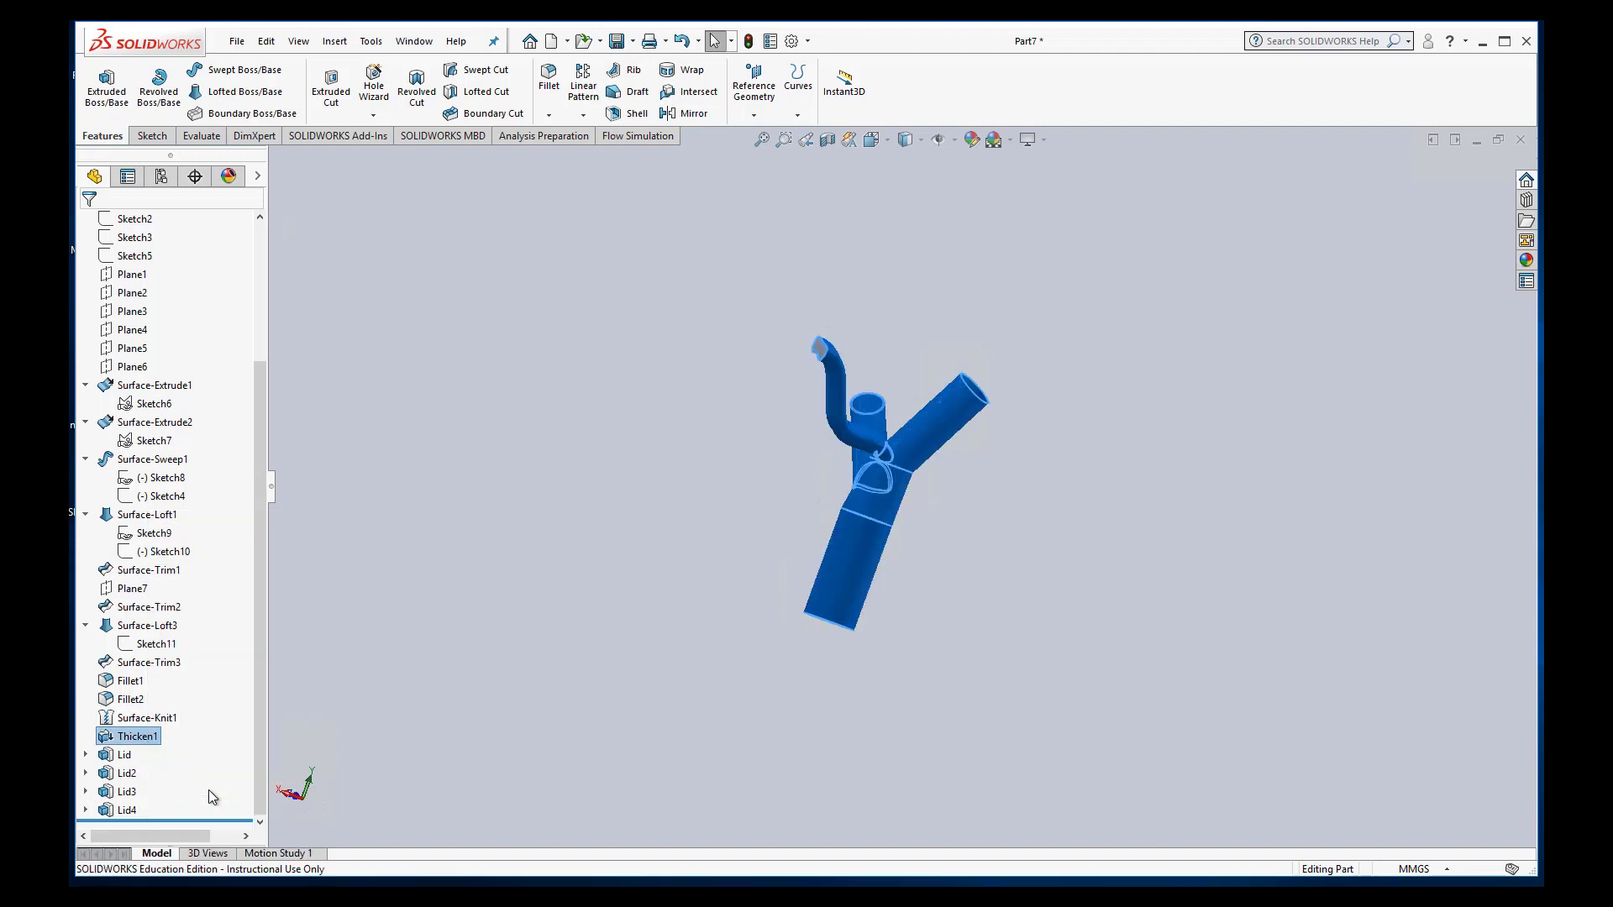
middle_click_drag(862, 696, 710, 656)
mouse_move(779, 685)
middle_mouse_down()
mouse_move(896, 648)
mouse_move(864, 664)
mouse_move(846, 706)
mouse_move(848, 672)
middle_mouse_up()
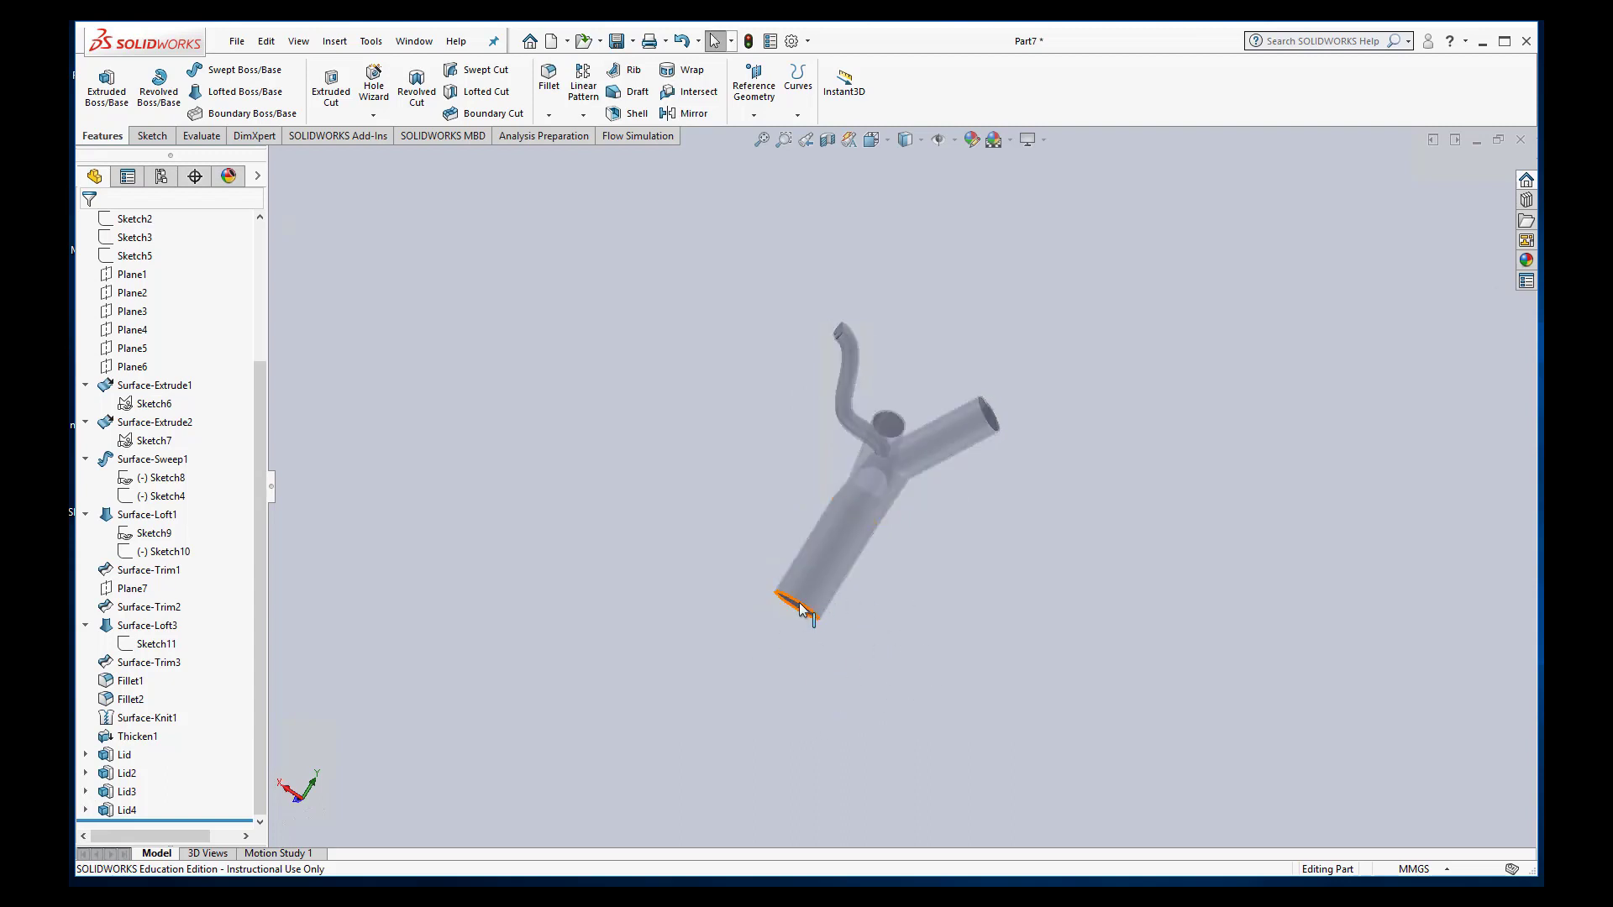
mouse_move(919, 613)
middle_mouse_down()
mouse_move(987, 667)
mouse_move(919, 714)
mouse_move(1092, 789)
middle_mouse_up()
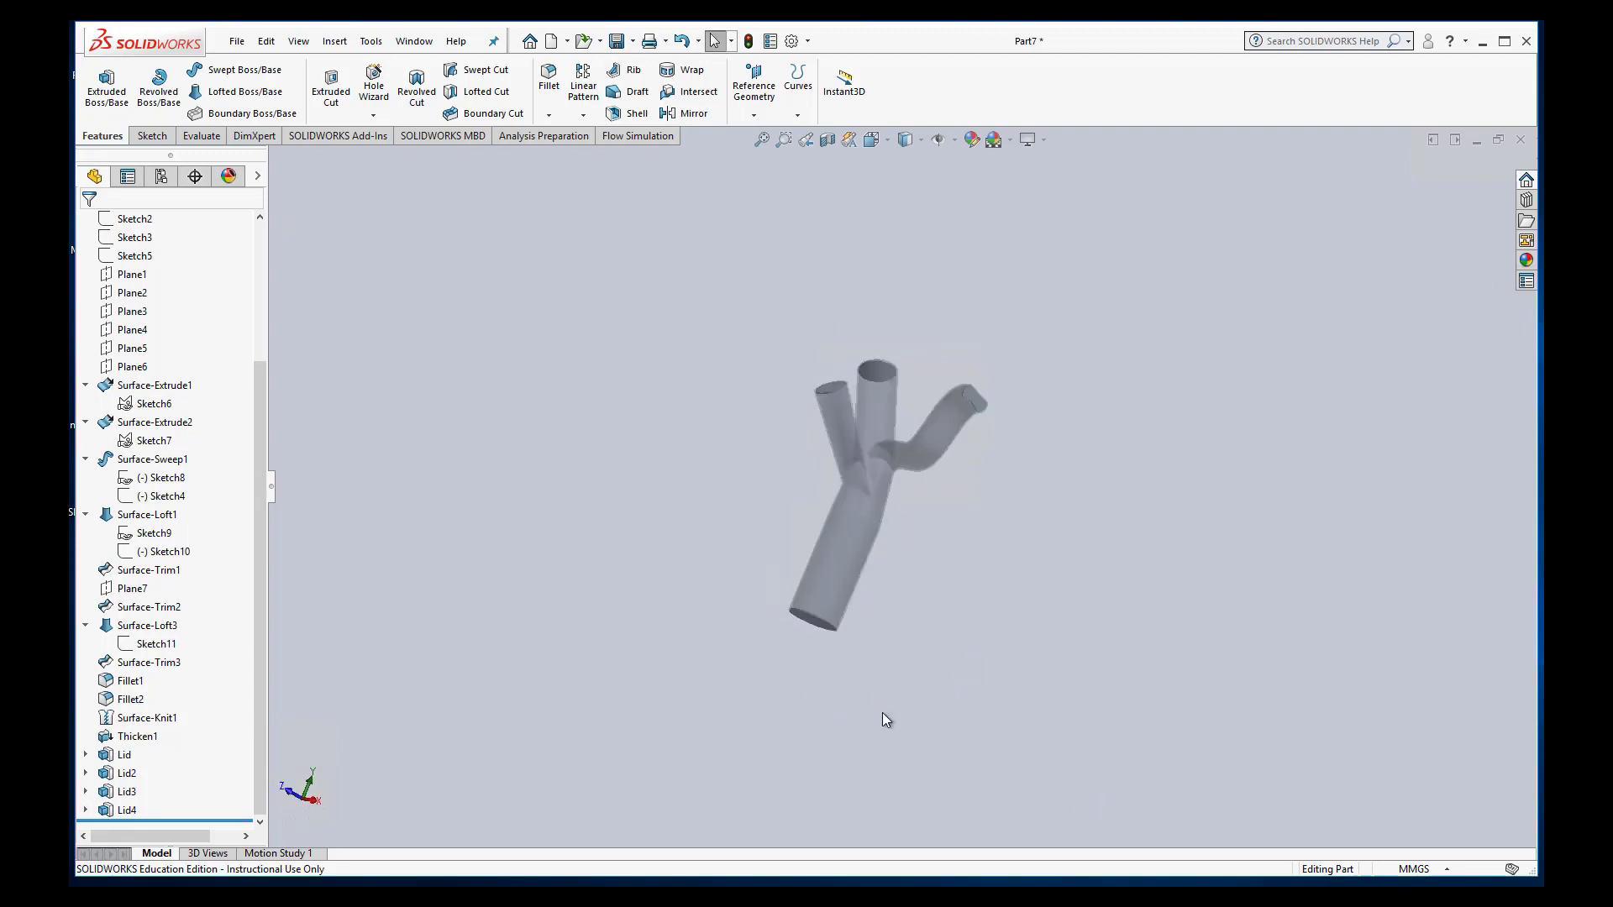